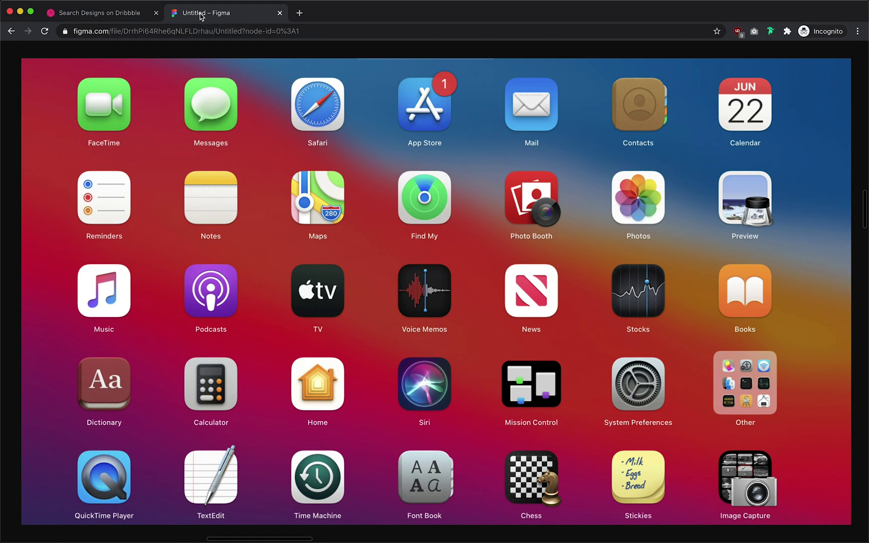
- Browse the Dribbble shots for "big sur" to study Big Sur-style icon designs, and return to the Figma file
{"action": "left_click", "coordinate": [113, 15]}
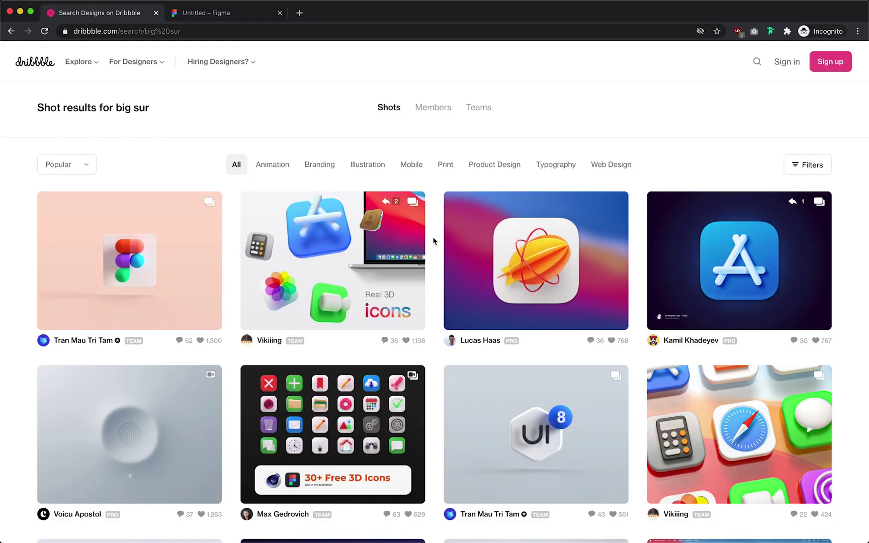
{"action": "scroll", "coordinate": [433, 241], "scroll_direction": "down", "scroll_amount": 5}
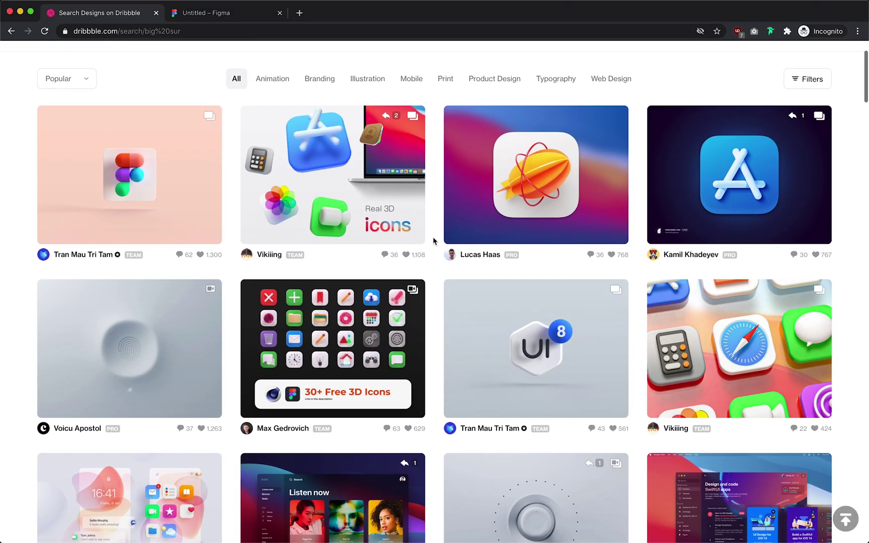
{"action": "scroll", "coordinate": [433, 241], "scroll_direction": "down", "scroll_amount": 2}
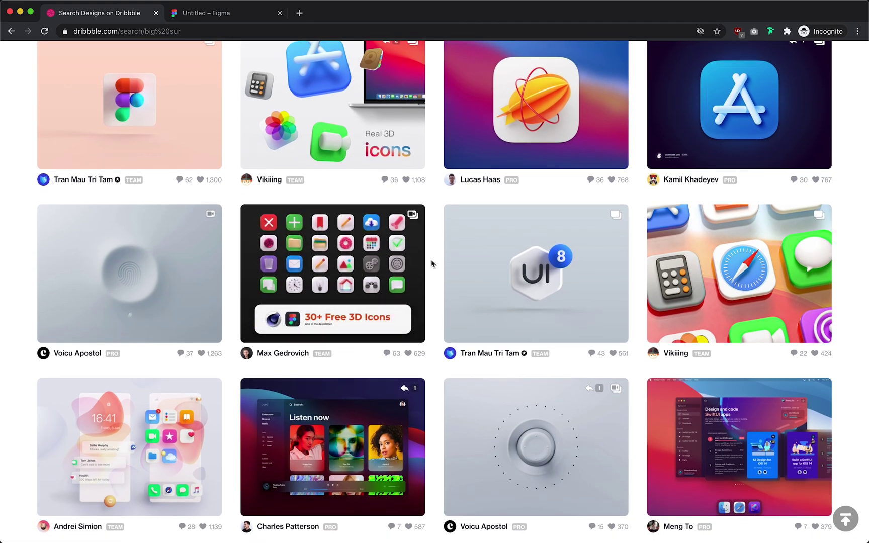
{"action": "scroll", "coordinate": [431, 263], "scroll_direction": "down", "scroll_amount": 1}
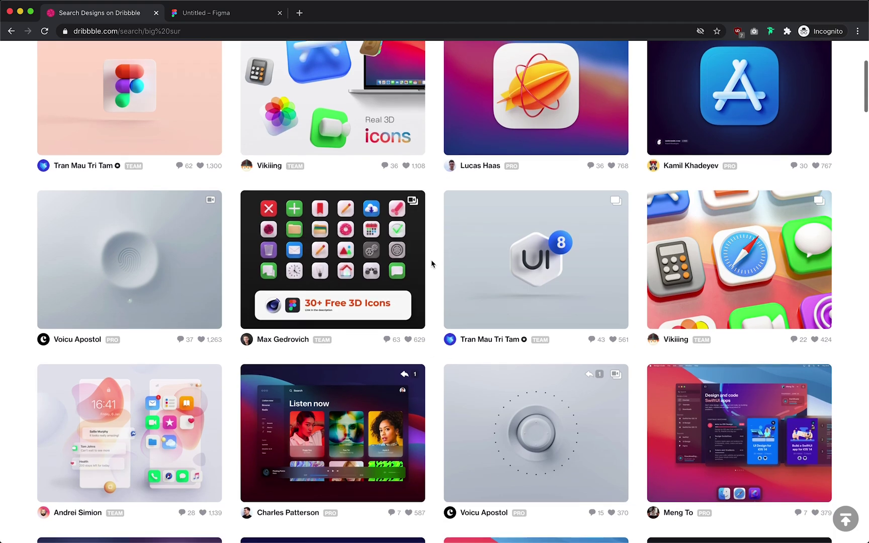
{"action": "scroll", "coordinate": [431, 263], "scroll_direction": "down", "scroll_amount": 5}
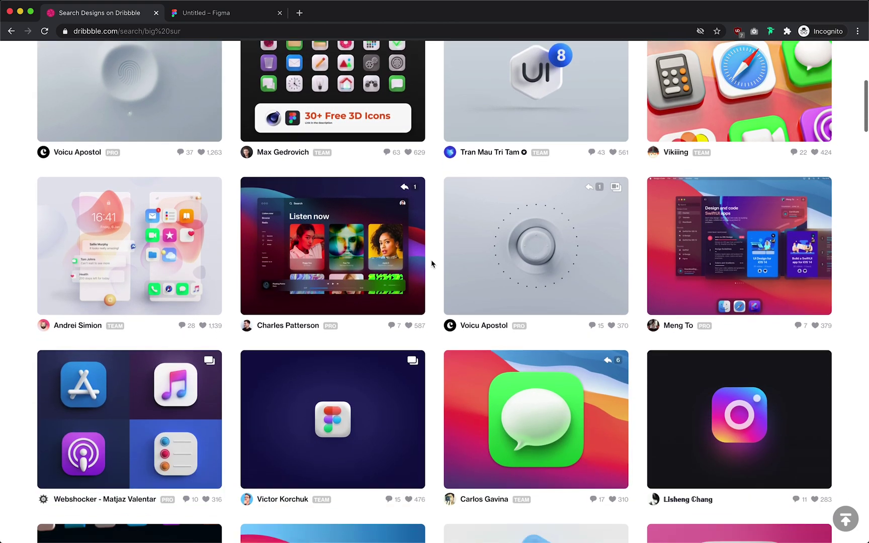
{"action": "scroll", "coordinate": [430, 261], "scroll_direction": "down", "scroll_amount": 2}
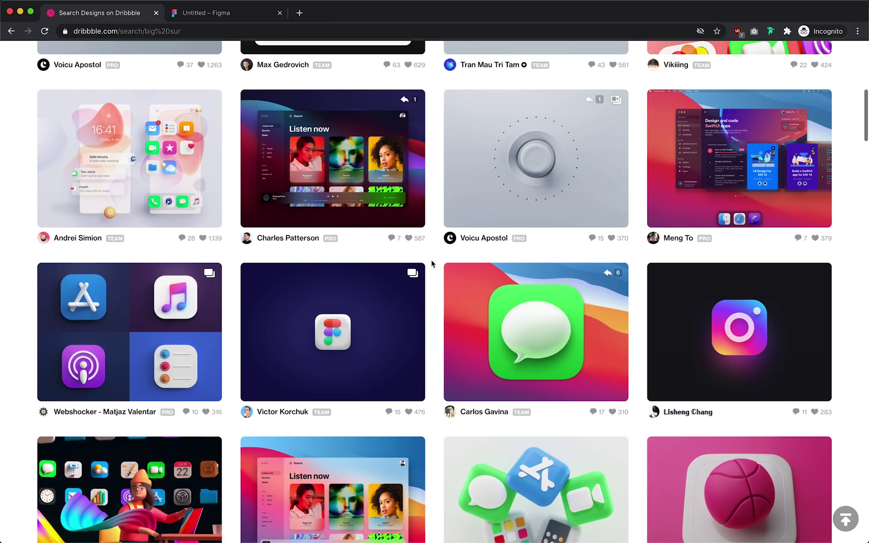
{"action": "scroll", "coordinate": [431, 263], "scroll_direction": "down", "scroll_amount": 1}
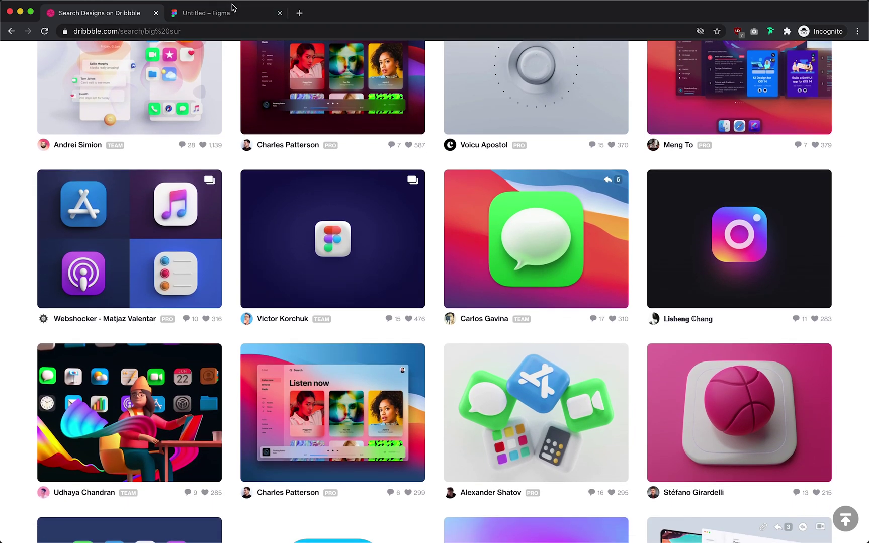
{"action": "left_click", "coordinate": [234, 14]}
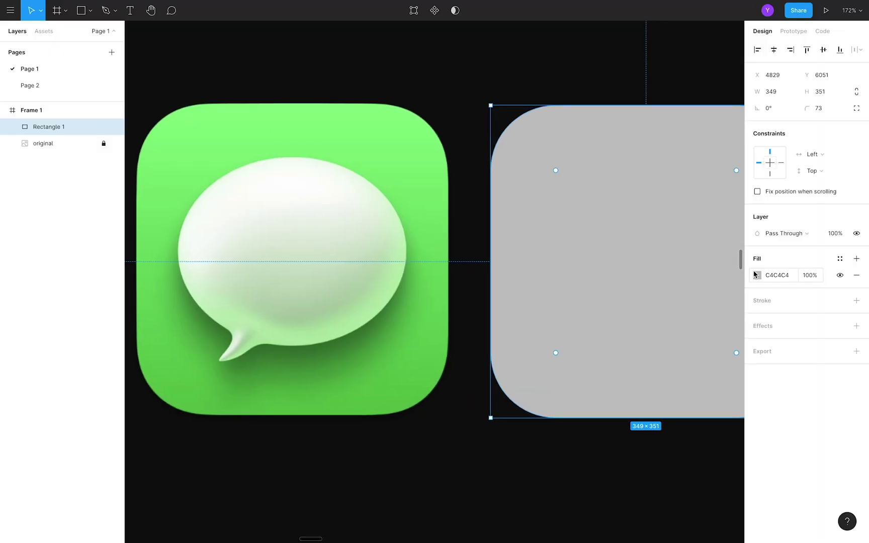
- Fill the rounded rectangle with a linear gradient sampled from the original icon, RGB 138, 242, 135 at the top to 90, 191, 74 at the bottom
{"action": "left_click", "coordinate": [757, 275]}
{"action": "left_click", "coordinate": [638, 273]}
{"action": "left_click", "coordinate": [644, 285]}
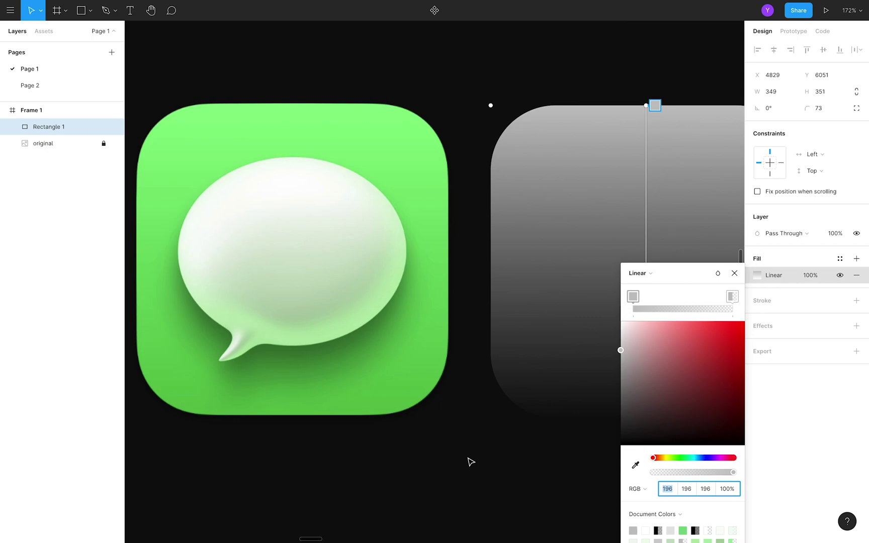
{"action": "left_click", "coordinate": [732, 296]}
{"action": "key", "text": "i"}
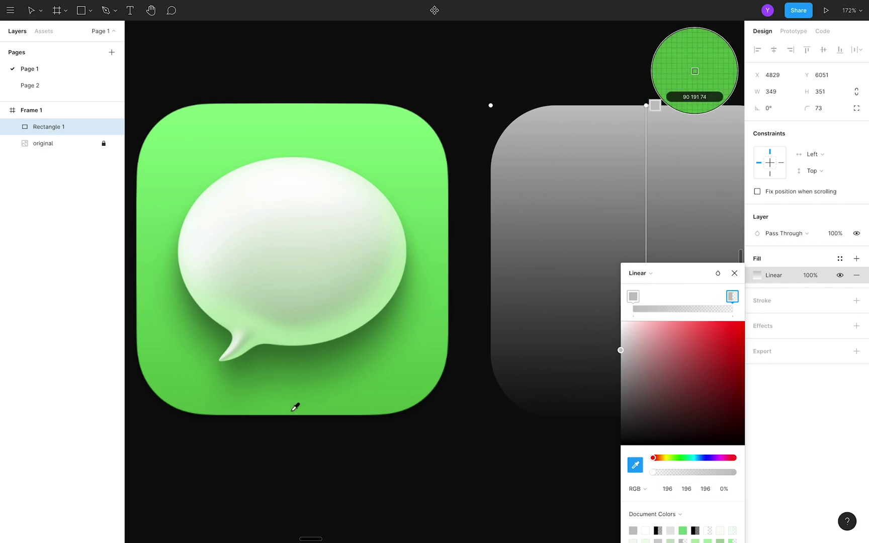
{"action": "left_click", "coordinate": [295, 407]}
{"action": "left_click", "coordinate": [632, 296]}
{"action": "key", "text": "i"}
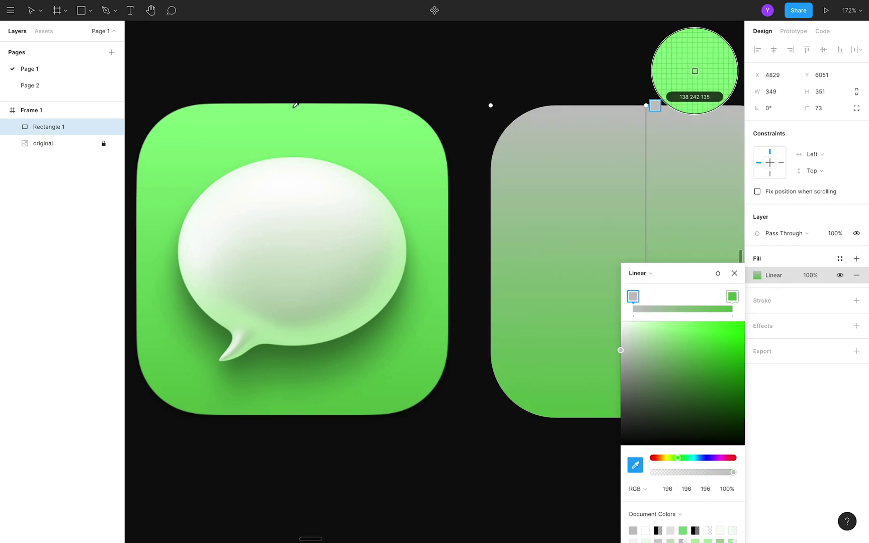
{"action": "left_click", "coordinate": [295, 104]}
- Move the green rounded rectangle a little farther from the original icon, to X 4867
{"action": "scroll", "coordinate": [483, 93], "scroll_direction": "right", "scroll_amount": 4}
{"action": "key", "text": "super+backslash"}
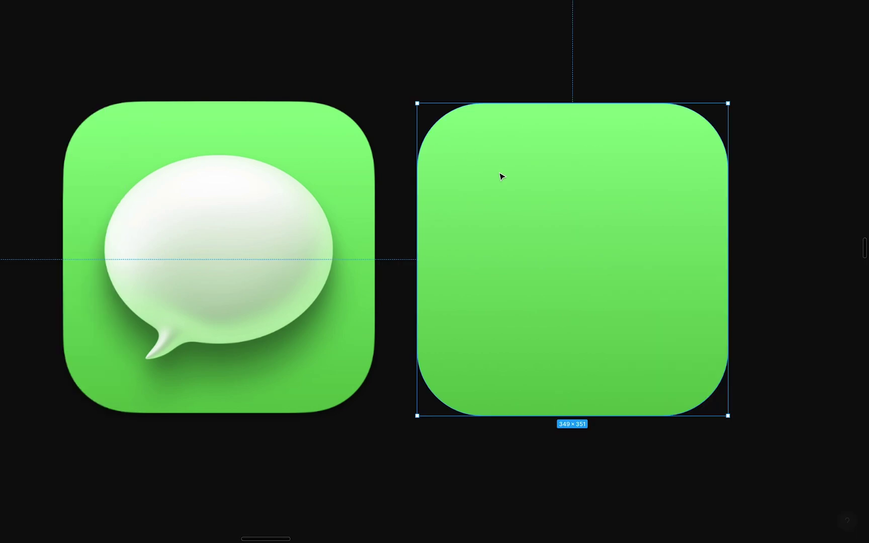
{"action": "left_click_drag", "start_coordinate": [510, 238], "coordinate": [541, 238]}
{"action": "key", "text": "super+backslash"}
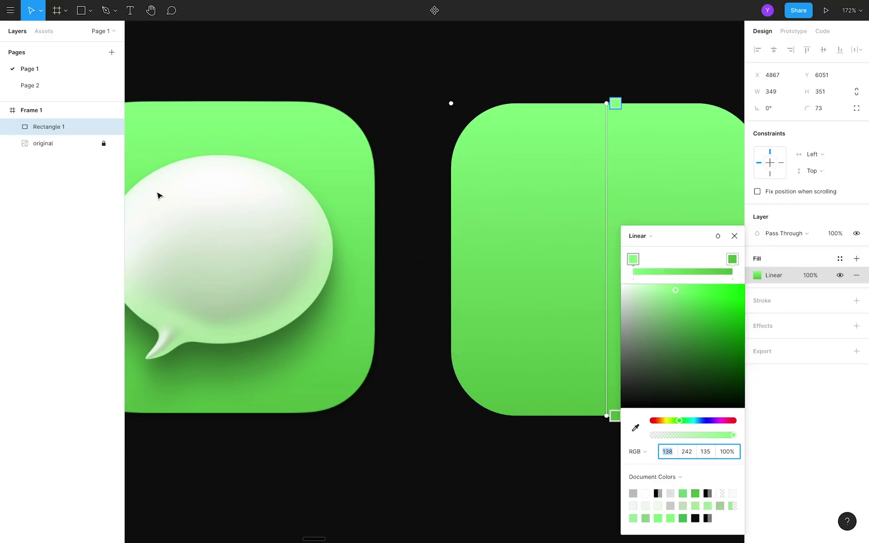
- Rename the green rounded rectangle's layer as "background" and deselect it
{"action": "left_click", "coordinate": [61, 129]}
{"action": "double_click", "coordinate": [61, 129]}
{"action": "type", "text": "backgroun"}
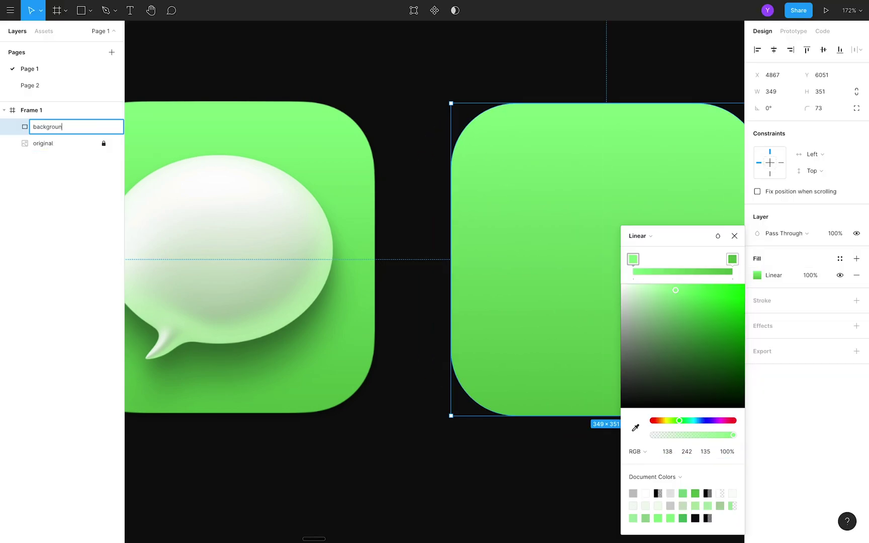
{"action": "type", "text": "d"}
{"action": "key", "text": "Return"}
{"action": "left_click", "coordinate": [285, 79]}
- Trace the bubble's tail over the original icon with the Pen tool as a closed curved shape about 86 × 53 px overlapping the ellipse
{"action": "scroll", "coordinate": [285, 78], "scroll_direction": "left", "scroll_amount": 5}
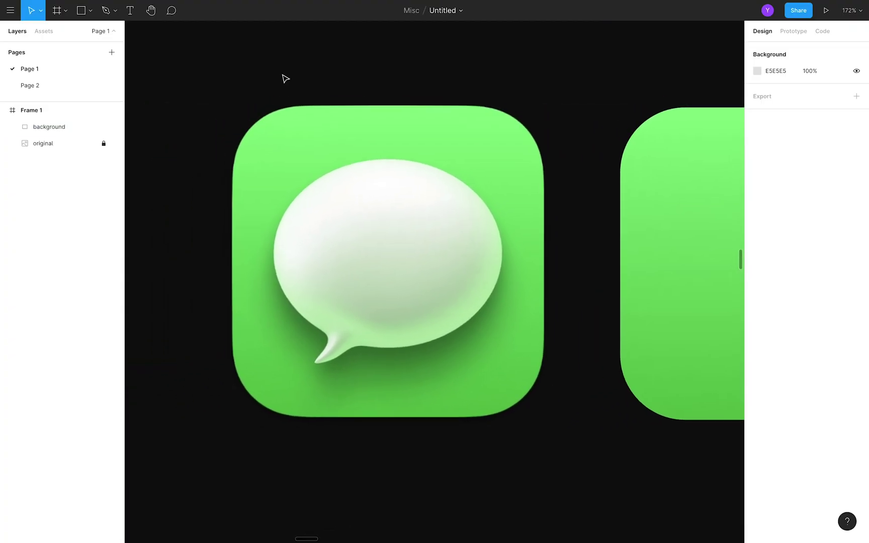
{"action": "scroll", "coordinate": [285, 78], "scroll_direction": "up", "scroll_amount": 1}
{"action": "scroll", "coordinate": [357, 215], "scroll_direction": "up", "scroll_amount": 3}
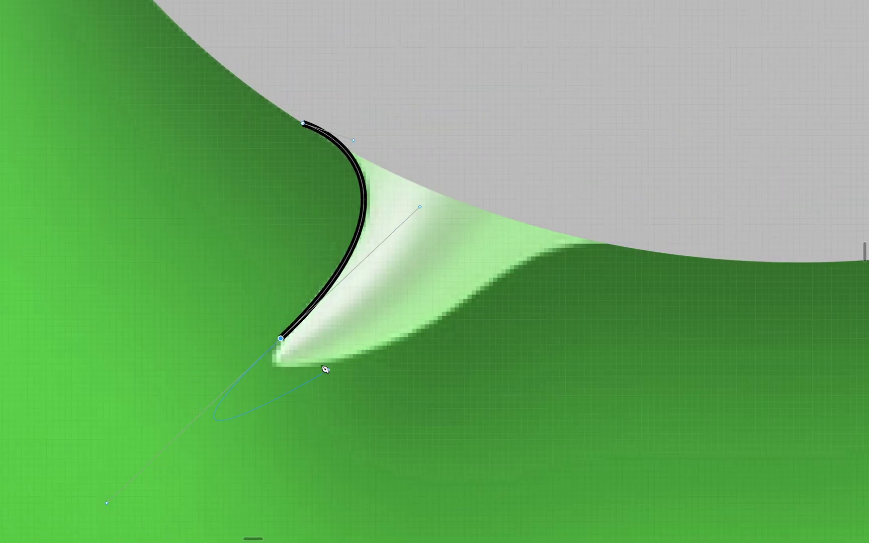
{"action": "left_click_drag", "start_coordinate": [451, 313], "coordinate": [485, 291]}
{"action": "left_click_drag", "start_coordinate": [695, 256], "coordinate": [838, 266]}
{"action": "key", "text": "super+z"}
{"action": "scroll", "coordinate": [844, 267], "scroll_direction": "right", "scroll_amount": 2}
{"action": "left_click_drag", "start_coordinate": [524, 251], "coordinate": [611, 277]}
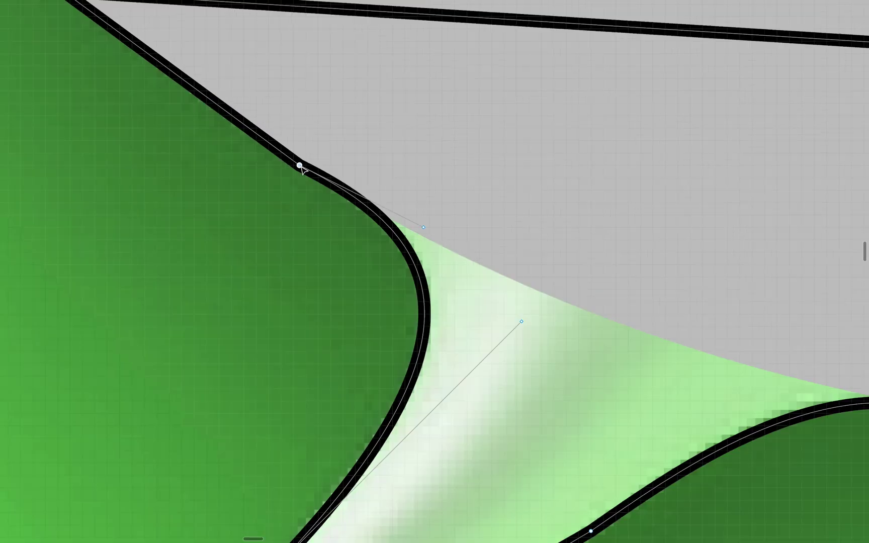
{"action": "scroll", "coordinate": [310, 176], "scroll_direction": "down", "scroll_amount": 2}
{"action": "left_click", "coordinate": [234, 122]}
- Adjust the tail outline's curve where it meets the ellipse's lower edge so the two shapes join smoothly
{"action": "scroll", "coordinate": [239, 132], "scroll_direction": "down", "scroll_amount": 5}
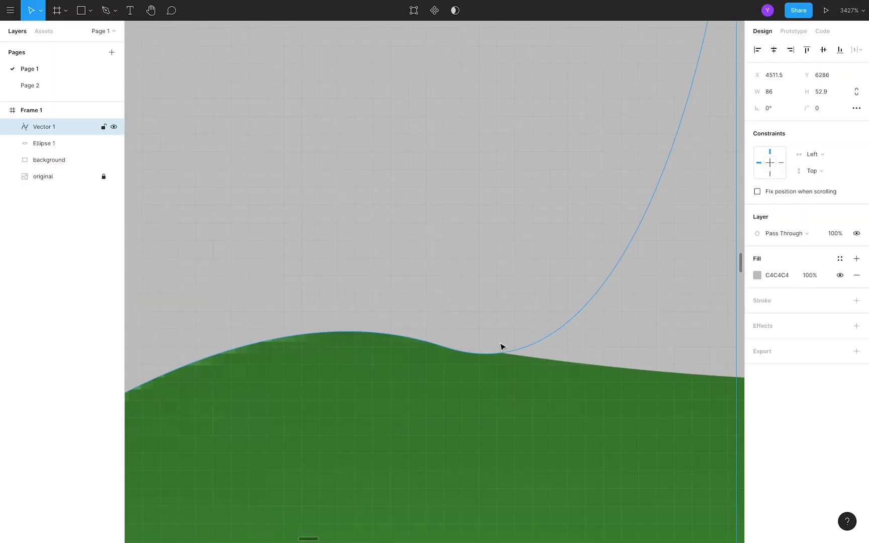
{"action": "double_click", "coordinate": [503, 347]}
{"action": "scroll", "coordinate": [645, 392], "scroll_direction": "down", "scroll_amount": 3}
{"action": "left_click_drag", "start_coordinate": [681, 396], "coordinate": [558, 369]}
{"action": "left_click_drag", "start_coordinate": [557, 368], "coordinate": [540, 362]}
{"action": "key", "text": "Return"}
{"action": "scroll", "coordinate": [529, 406], "scroll_direction": "down", "scroll_amount": 10}
{"action": "key", "text": "Escape"}
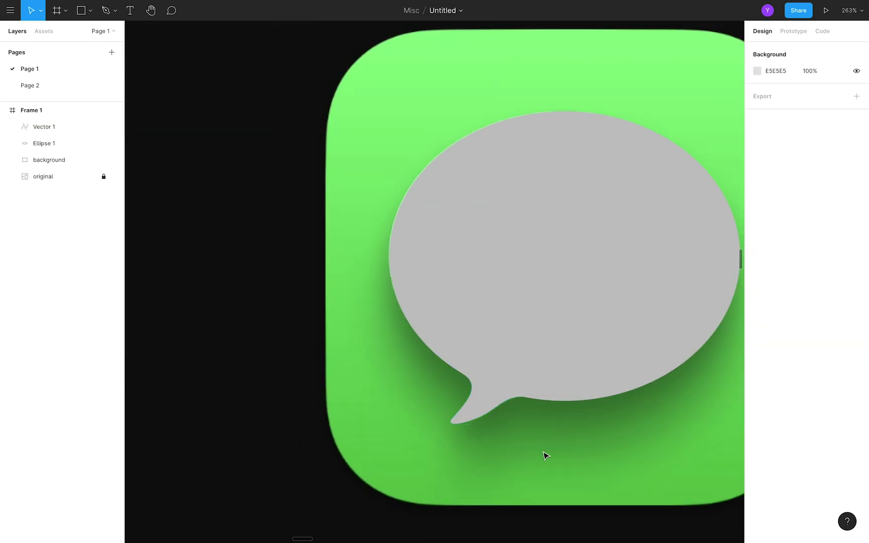
{"action": "scroll", "coordinate": [545, 455], "scroll_direction": "up", "scroll_amount": 2}
{"action": "scroll", "coordinate": [545, 455], "scroll_direction": "down", "scroll_amount": 2}
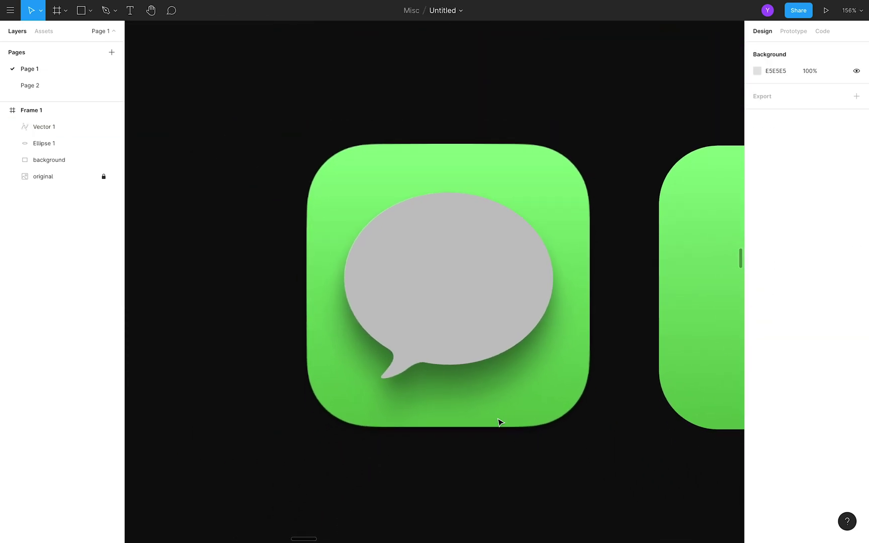
- Combine the ellipse and the tail shape into one speech bubble with Union Selection
{"action": "scroll", "coordinate": [498, 420], "scroll_direction": "up", "scroll_amount": 5}
{"action": "left_click", "coordinate": [444, 269]}
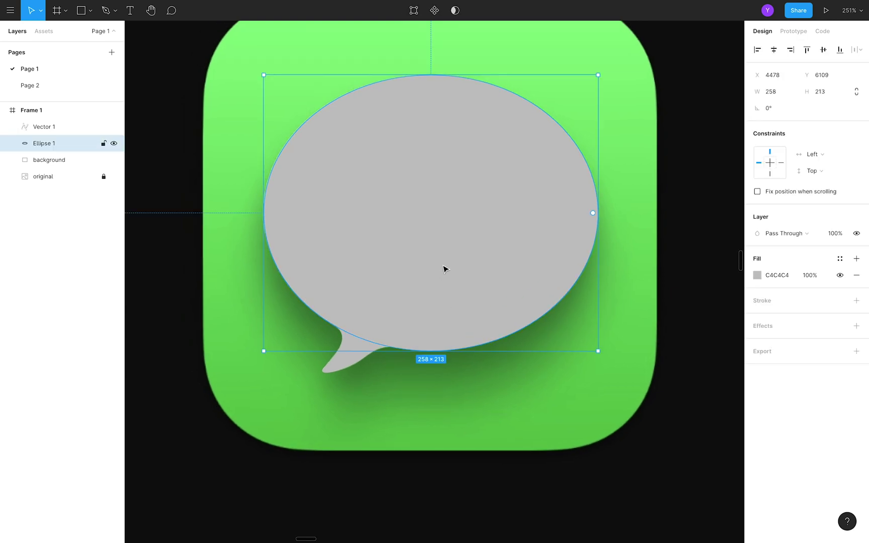
{"action": "left_click", "coordinate": [345, 366], "text": "shift"}
{"action": "left_click", "coordinate": [462, 12]}
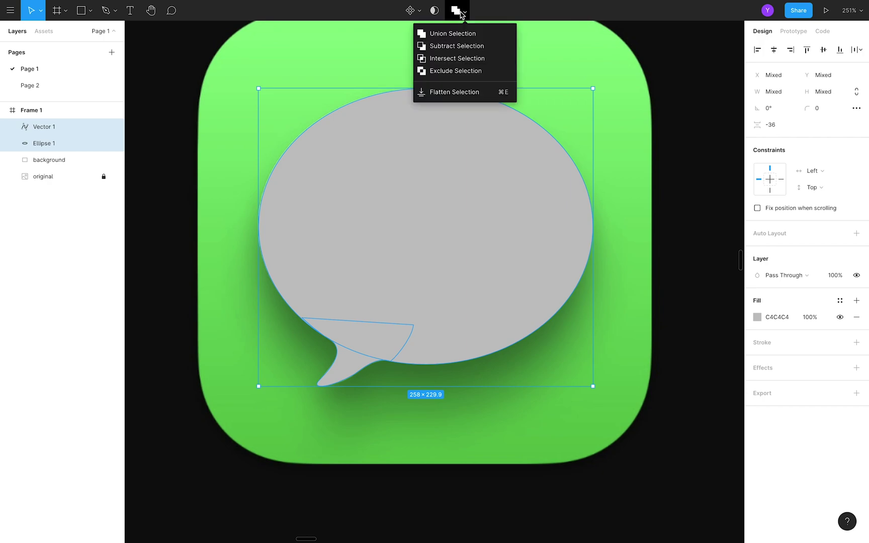
{"action": "left_click", "coordinate": [450, 33]}
{"action": "scroll", "coordinate": [380, 139], "scroll_direction": "up", "scroll_amount": 1}
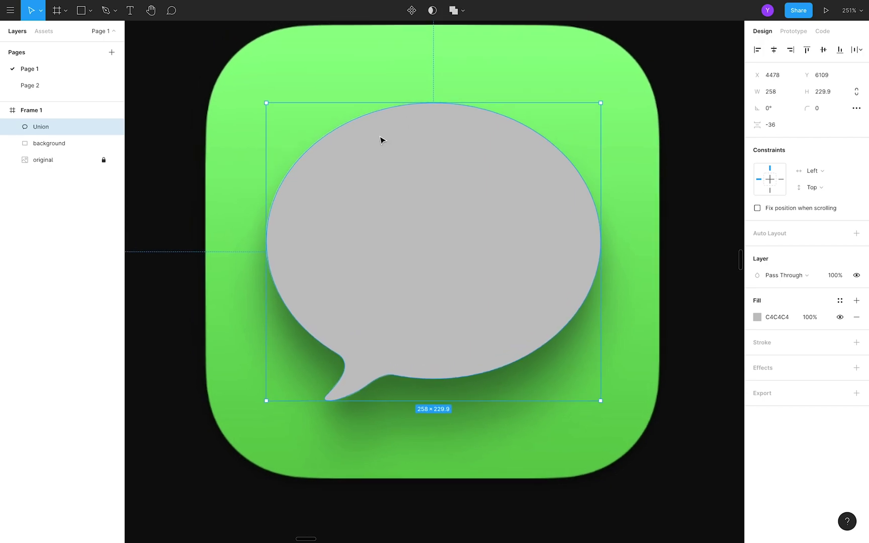
{"action": "scroll", "coordinate": [381, 140], "scroll_direction": "up", "scroll_amount": 2}
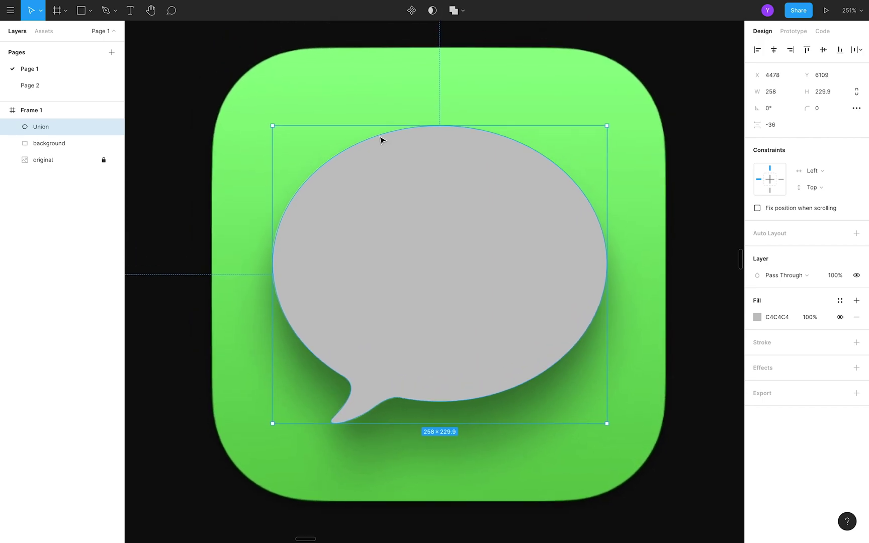
- Rename the united speech bubble layer as "master-bubble"
{"action": "double_click", "coordinate": [48, 130]}
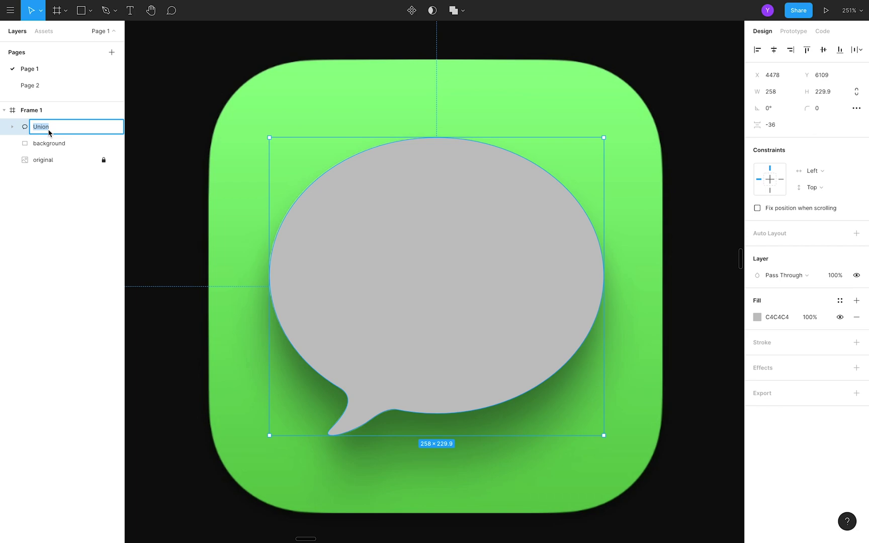
{"action": "type", "text": "master-bubble"}
{"action": "key", "text": "Return"}
- Rename the layers inside the bubble union: the tail vector as "master-tail" and the ellipse as "master-body"
{"action": "left_click", "coordinate": [12, 129]}
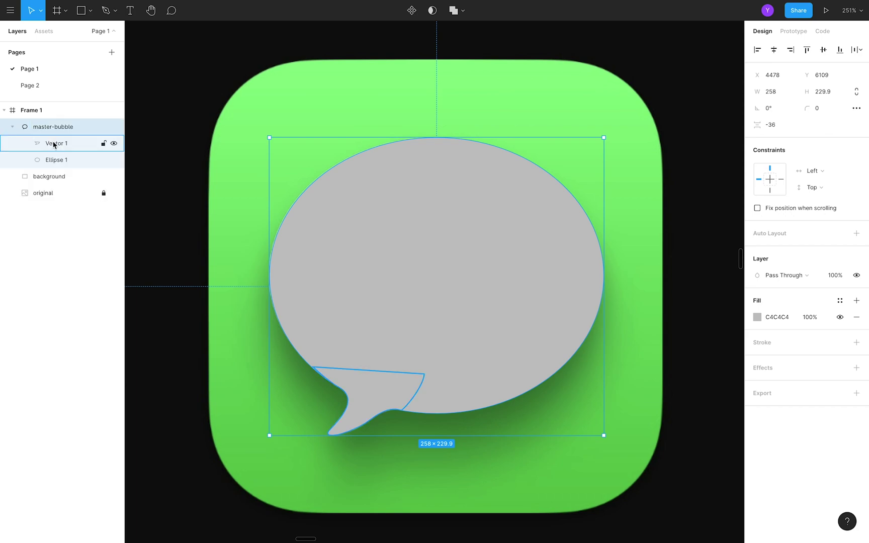
{"action": "left_click", "coordinate": [55, 144]}
{"action": "double_click", "coordinate": [55, 144]}
{"action": "type", "text": "tail"}
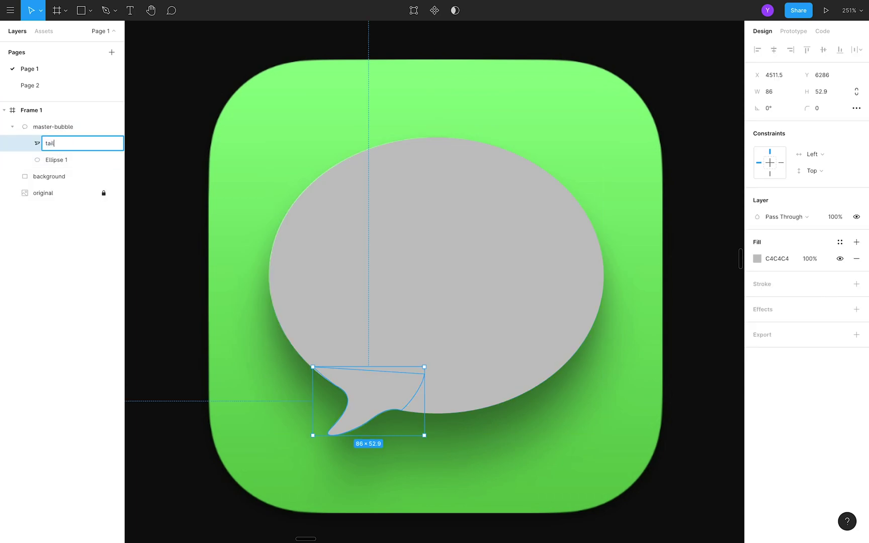
{"action": "type", "text": "aster-tail"}
{"action": "key", "text": "Return"}
{"action": "left_click", "coordinate": [59, 159]}
{"action": "double_click", "coordinate": [62, 160]}
{"action": "type", "text": "master-body"}
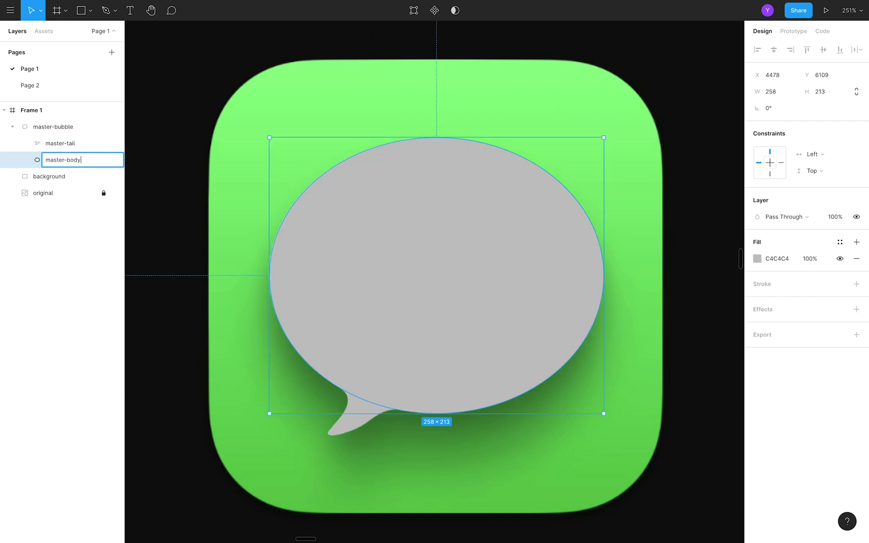
{"action": "key", "text": "Return"}
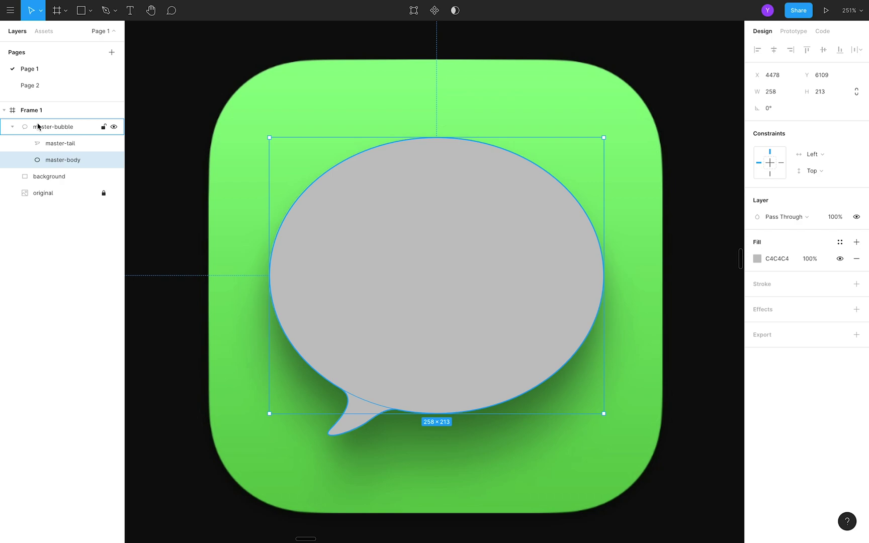
- Collapse the bubble union's layers and move the whole bubble onto the green background square, at X 4912, Y 6115
{"action": "left_click", "coordinate": [35, 126]}
{"action": "left_click", "coordinate": [12, 126]}
{"action": "scroll", "coordinate": [284, 229], "scroll_direction": "down", "scroll_amount": 5}
{"action": "left_click_drag", "start_coordinate": [339, 262], "coordinate": [500, 258]}
{"action": "scroll", "coordinate": [537, 267], "scroll_direction": "right", "scroll_amount": 3}
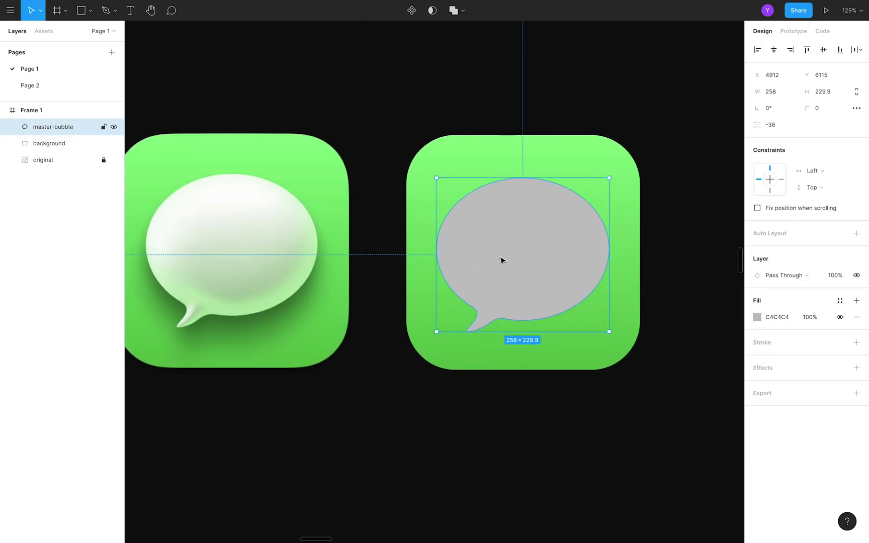
- Align the speech bubble and the green background on their vertical centers
{"action": "left_click", "coordinate": [625, 194], "text": "shift"}
{"action": "left_click", "coordinate": [823, 49]}
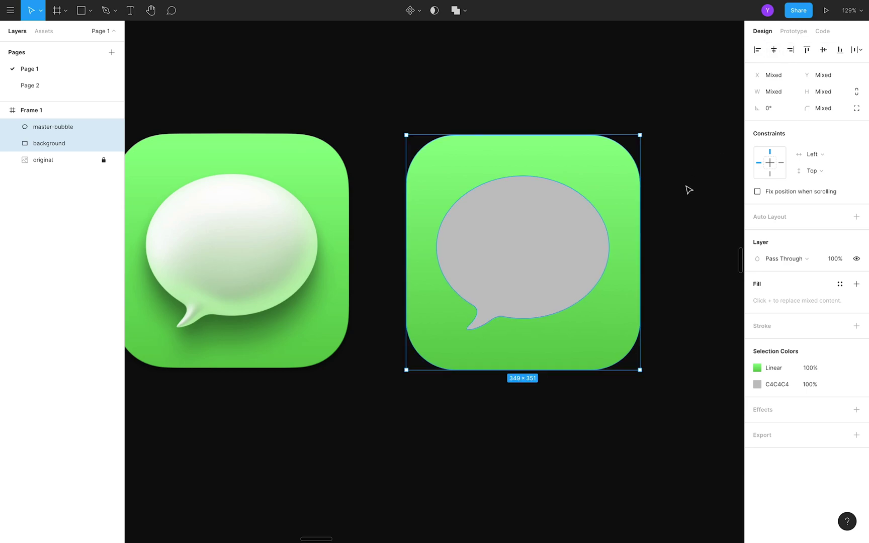
{"action": "left_click", "coordinate": [689, 188]}
- Change the speech bubble's fill to white
{"action": "left_click", "coordinate": [513, 250]}
{"action": "left_click", "coordinate": [757, 316]}
{"action": "left_click_drag", "start_coordinate": [713, 323], "coordinate": [543, 264]}
{"action": "left_click", "coordinate": [411, 413]}
- Examine the original icon's bubble shading and drop shadow in comparison with the flat white copy
{"action": "scroll", "coordinate": [412, 413], "scroll_direction": "down", "scroll_amount": 3}
{"action": "scroll", "coordinate": [411, 413], "scroll_direction": "up", "scroll_amount": 3}
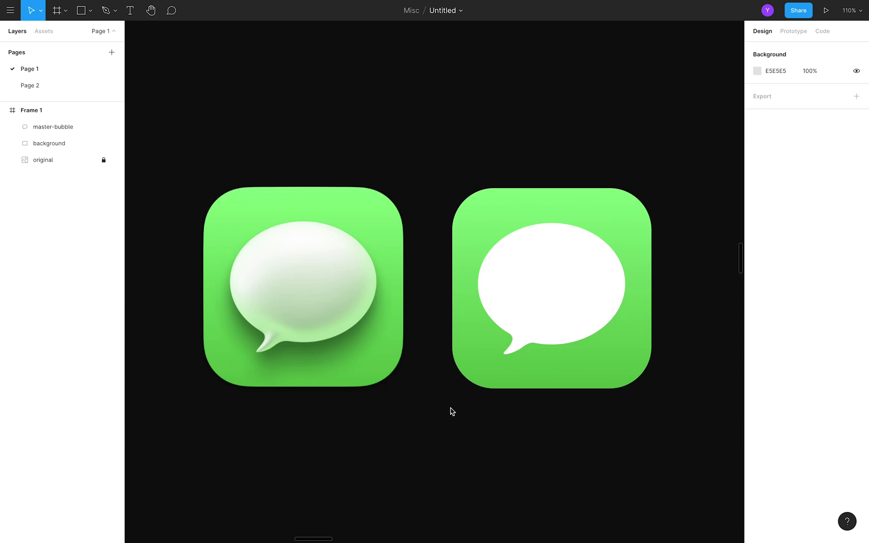
{"action": "scroll", "coordinate": [450, 411], "scroll_direction": "up", "scroll_amount": 5}
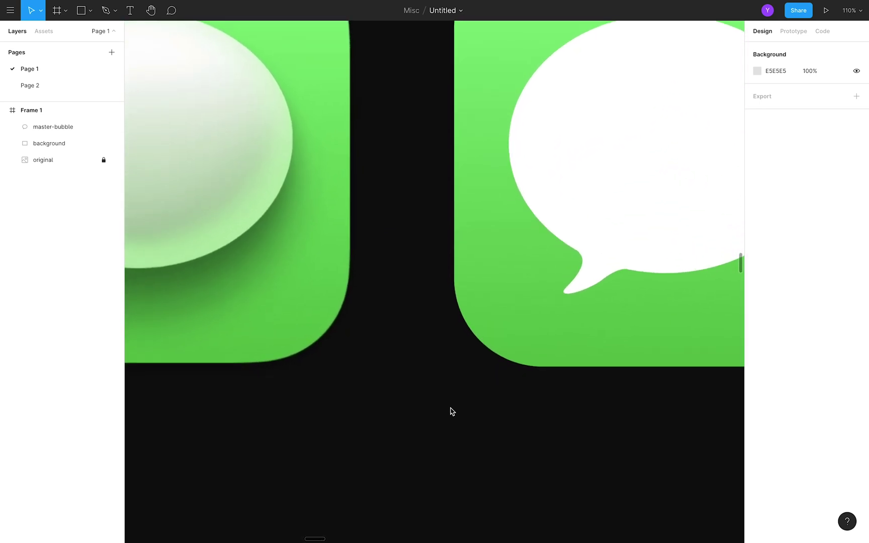
{"action": "scroll", "coordinate": [450, 411], "scroll_direction": "left", "scroll_amount": 4}
{"action": "scroll", "coordinate": [451, 411], "scroll_direction": "up", "scroll_amount": 1}
{"action": "scroll", "coordinate": [451, 411], "scroll_direction": "down", "scroll_amount": 3}
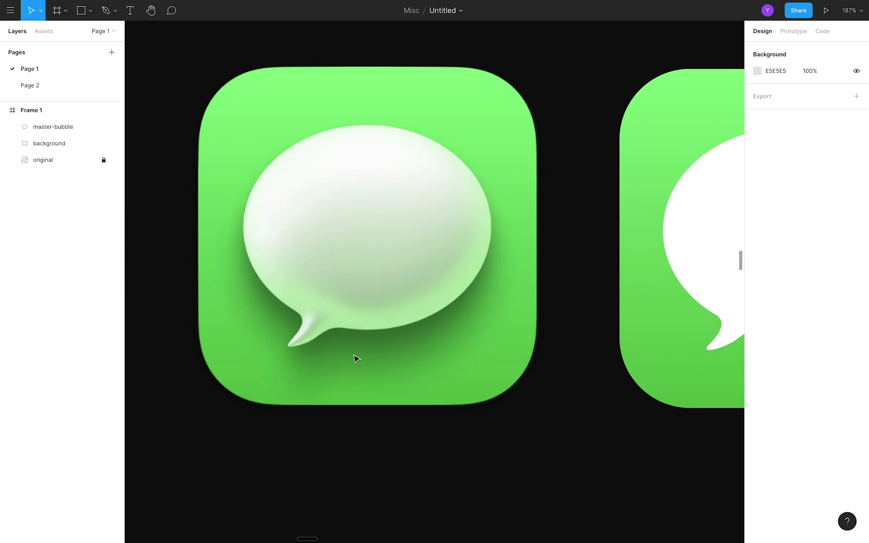
{"action": "scroll", "coordinate": [429, 367], "scroll_direction": "right", "scroll_amount": 5}
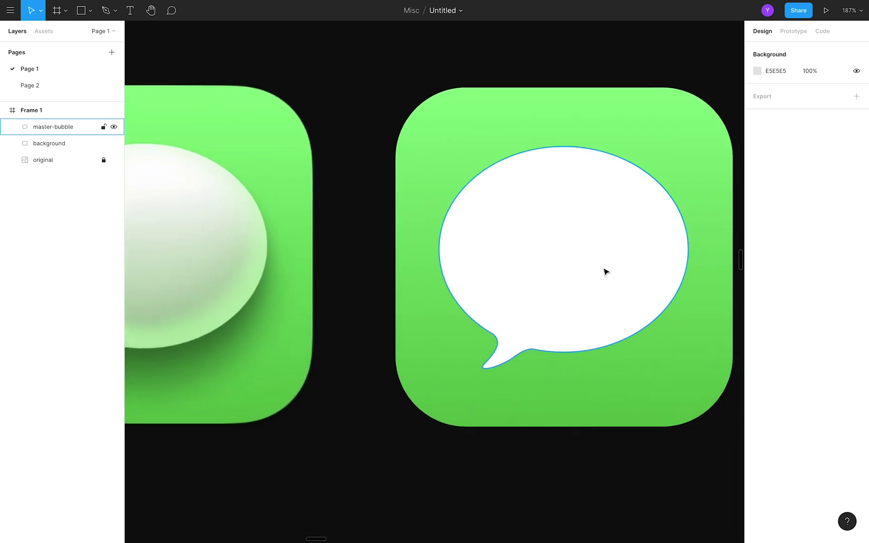
- Add a drop shadow to the speech bubble with Y offset 39, blur 43 and black at 22% opacity
{"action": "left_click", "coordinate": [603, 275]}
{"action": "left_click", "coordinate": [857, 368]}
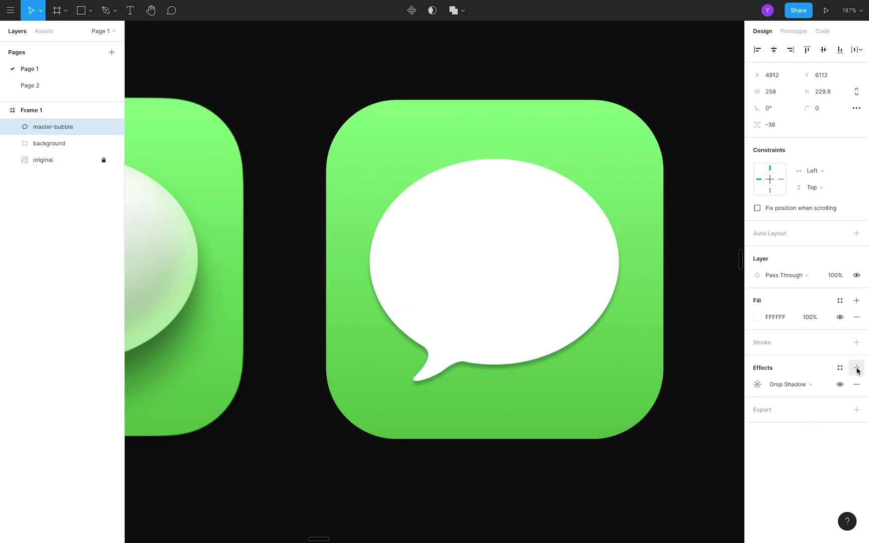
{"action": "left_click", "coordinate": [757, 385]}
{"action": "left_click_drag", "start_coordinate": [633, 426], "coordinate": [230, 418]}
{"action": "scroll", "coordinate": [450, 411], "scroll_direction": "down", "scroll_amount": 3}
{"action": "left_click", "coordinate": [687, 442]}
{"action": "key", "text": "Down"}
{"action": "key", "text": "Down"}
{"action": "key", "text": "Down"}
{"action": "key", "text": "Return"}
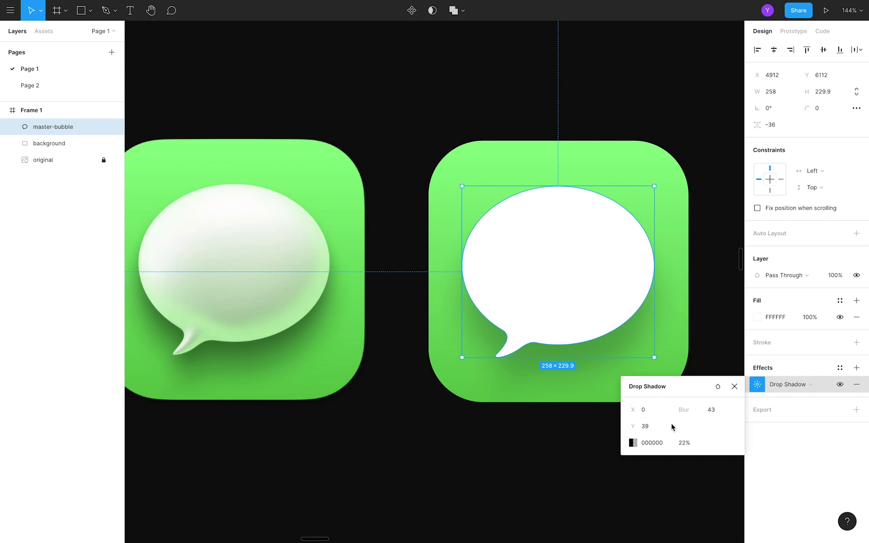
- Add a second, tighter drop shadow to the speech bubble with Y offset 15 and blur 28
{"action": "scroll", "coordinate": [706, 423], "scroll_direction": "up", "scroll_amount": 2}
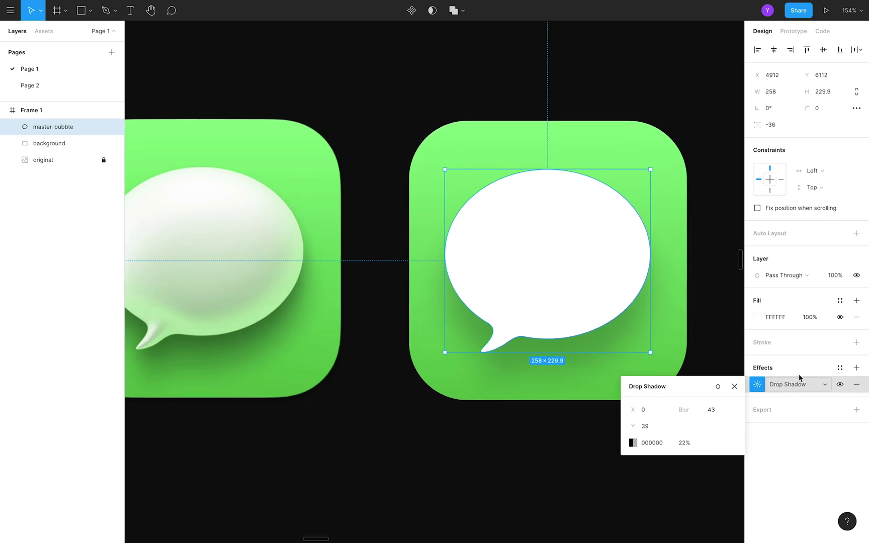
{"action": "left_click", "coordinate": [856, 368]}
{"action": "left_click", "coordinate": [758, 385]}
{"action": "left_click_drag", "start_coordinate": [641, 427], "coordinate": [647, 434]}
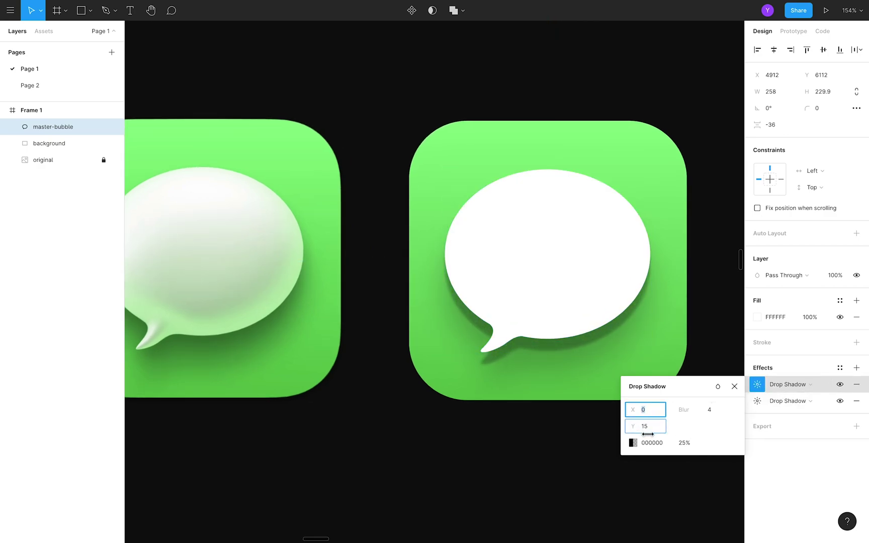
{"action": "left_click_drag", "start_coordinate": [701, 412], "coordinate": [74, 428]}
- Fine-tune the opacity of both drop shadows on the bubble, setting the tighter shadow to 22%
{"action": "left_click", "coordinate": [757, 401]}
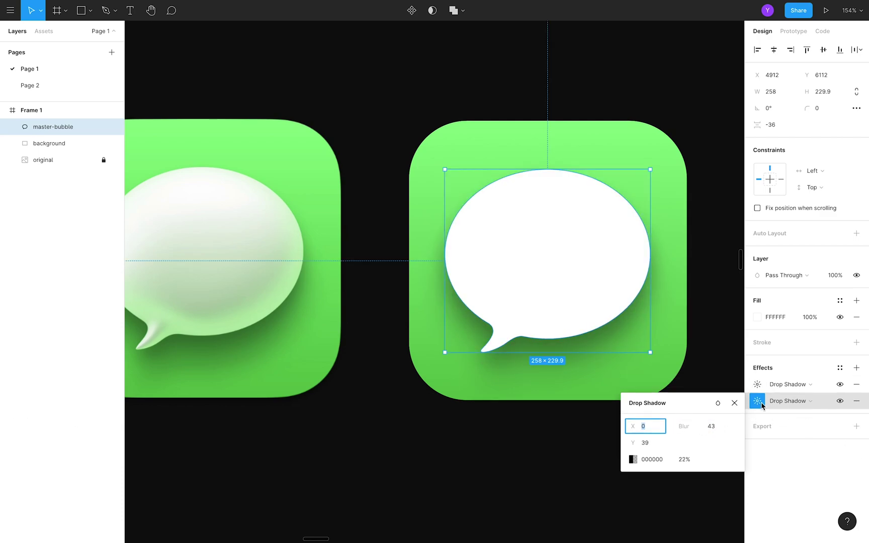
{"action": "left_click", "coordinate": [685, 459]}
{"action": "key", "text": "Down"}
{"action": "key", "text": "Up"}
{"action": "key", "text": "Up"}
{"action": "key", "text": "Up"}
{"action": "left_click", "coordinate": [758, 385]}
{"action": "left_click", "coordinate": [685, 443]}
{"action": "key", "text": "Down"}
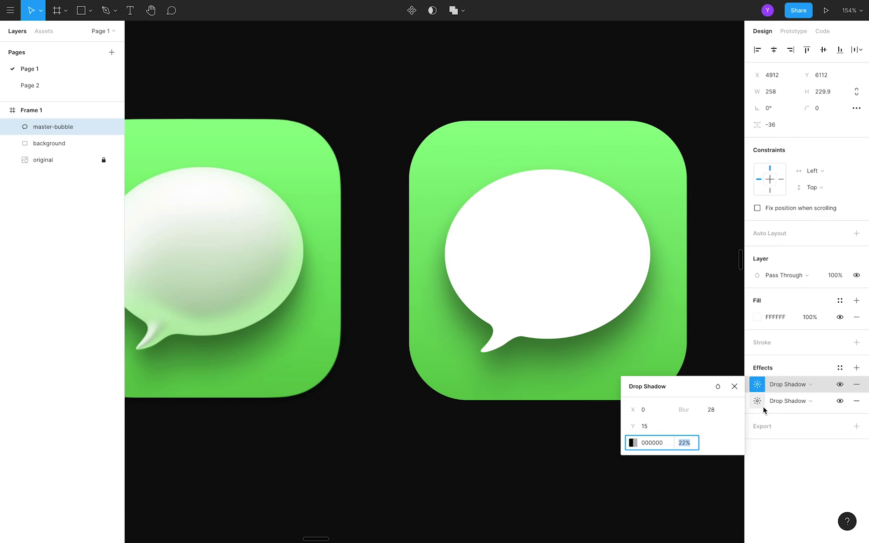
{"action": "left_click", "coordinate": [759, 401]}
{"action": "left_click", "coordinate": [757, 384]}
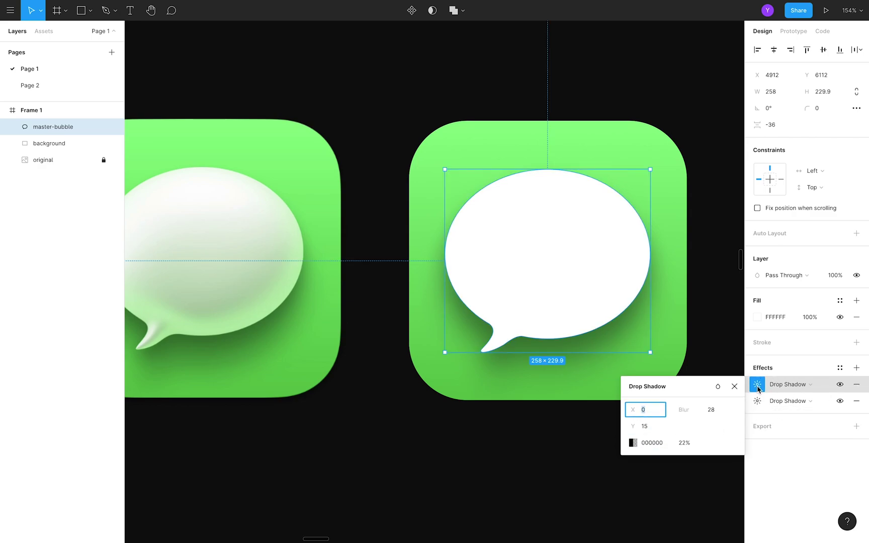
- Toggle each of the bubble's two drop shadows off and on to compare their effect with the original icon
{"action": "left_click", "coordinate": [473, 473]}
{"action": "scroll", "coordinate": [471, 472], "scroll_direction": "left", "scroll_amount": 2}
{"action": "scroll", "coordinate": [471, 471], "scroll_direction": "down", "scroll_amount": 2}
{"action": "left_click", "coordinate": [598, 337]}
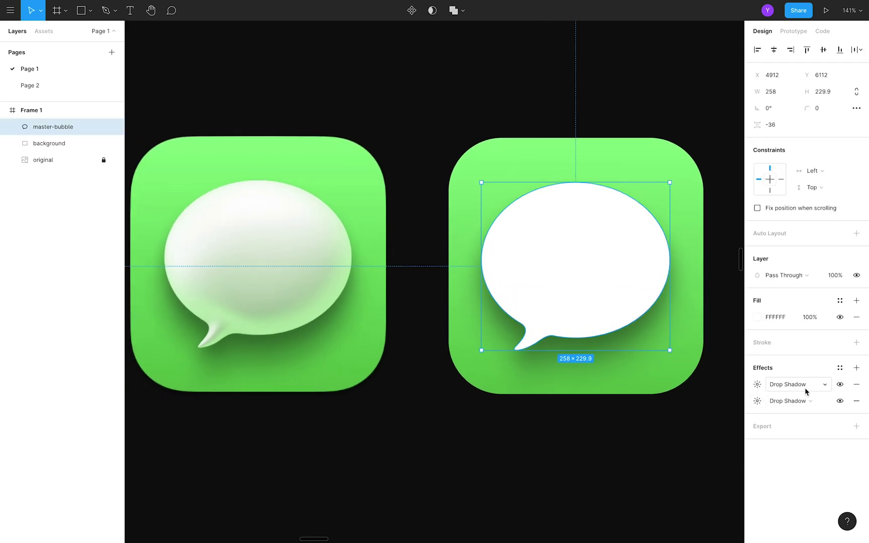
{"action": "left_click", "coordinate": [839, 386]}
{"action": "left_click", "coordinate": [839, 385]}
{"action": "left_click", "coordinate": [839, 386]}
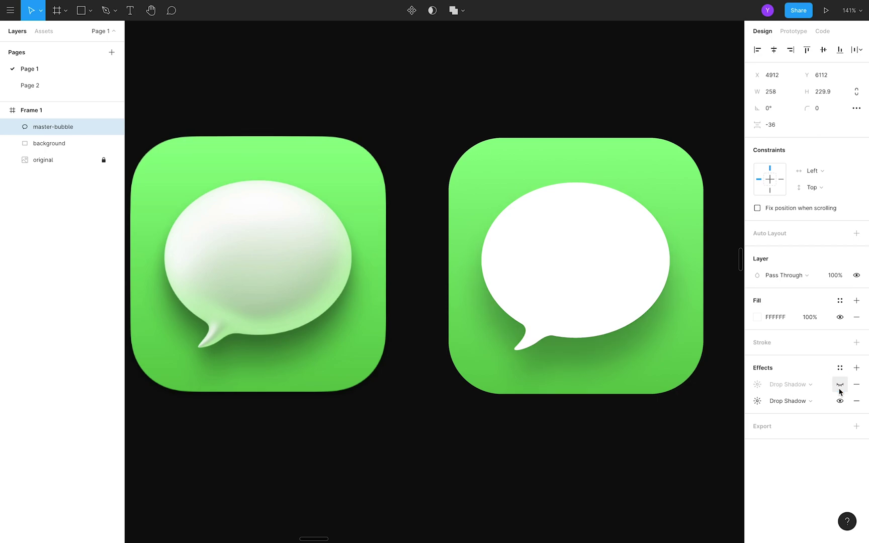
{"action": "left_click", "coordinate": [839, 385]}
{"action": "left_click", "coordinate": [840, 401]}
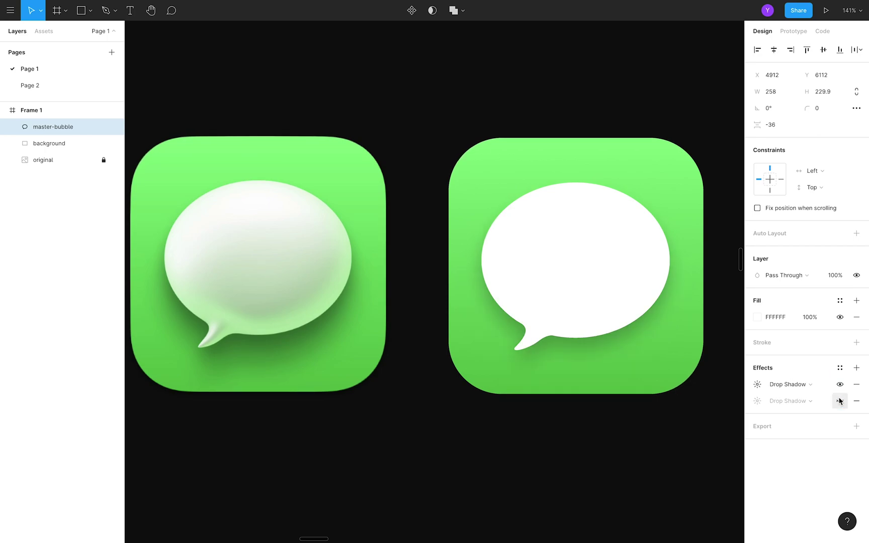
{"action": "left_click", "coordinate": [839, 400]}
{"action": "left_click", "coordinate": [839, 386]}
{"action": "left_click", "coordinate": [839, 386]}
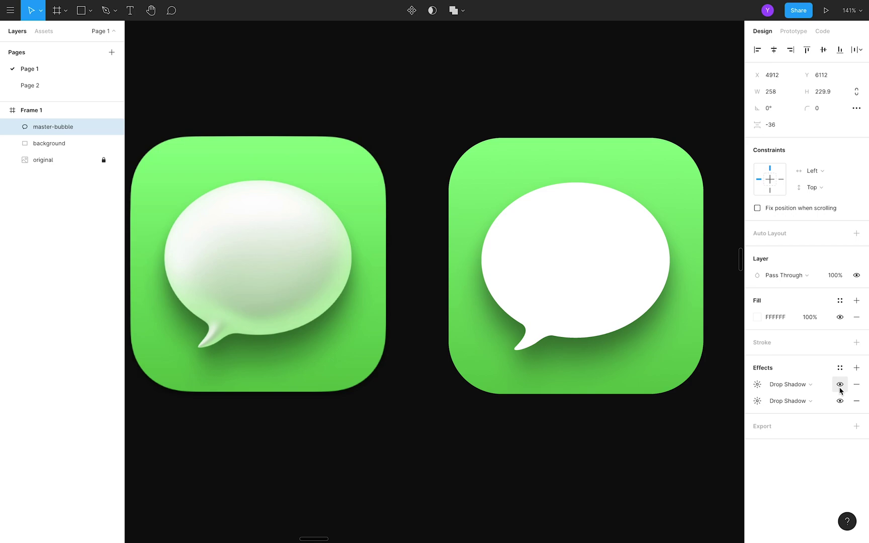
{"action": "left_click", "coordinate": [839, 401]}
{"action": "left_click", "coordinate": [839, 401]}
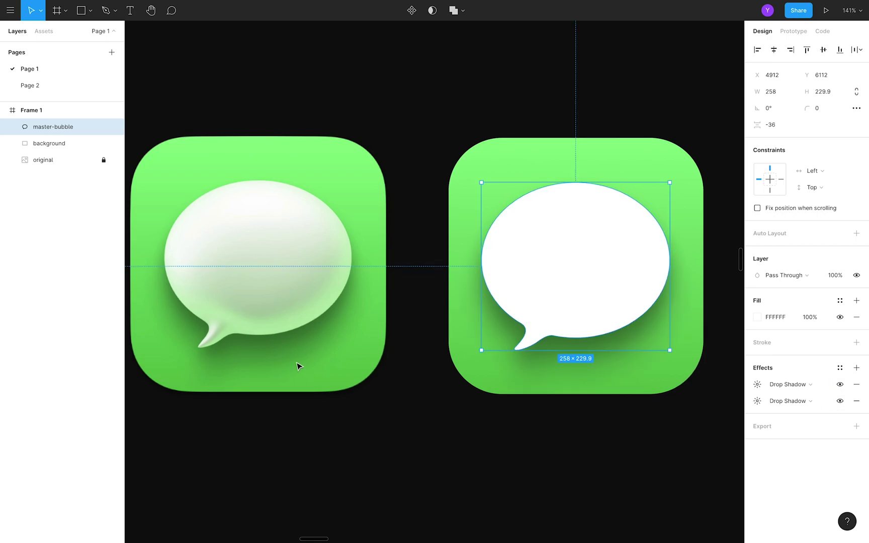
- Copy the master-tail and master-body layers out of the master-bubble union and place the copies above it
{"action": "left_click", "coordinate": [418, 432]}
{"action": "scroll", "coordinate": [419, 431], "scroll_direction": "left", "scroll_amount": 2}
{"action": "scroll", "coordinate": [419, 432], "scroll_direction": "up", "scroll_amount": 1}
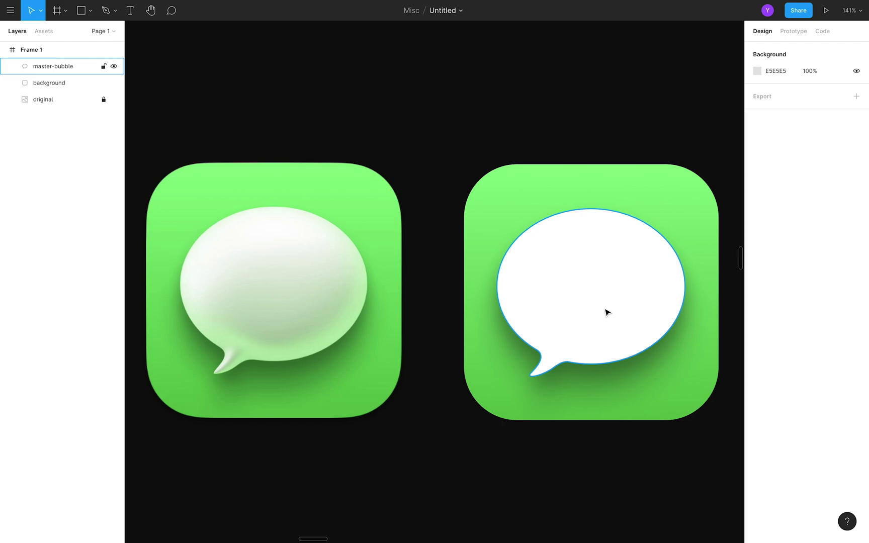
{"action": "left_click", "coordinate": [13, 67]}
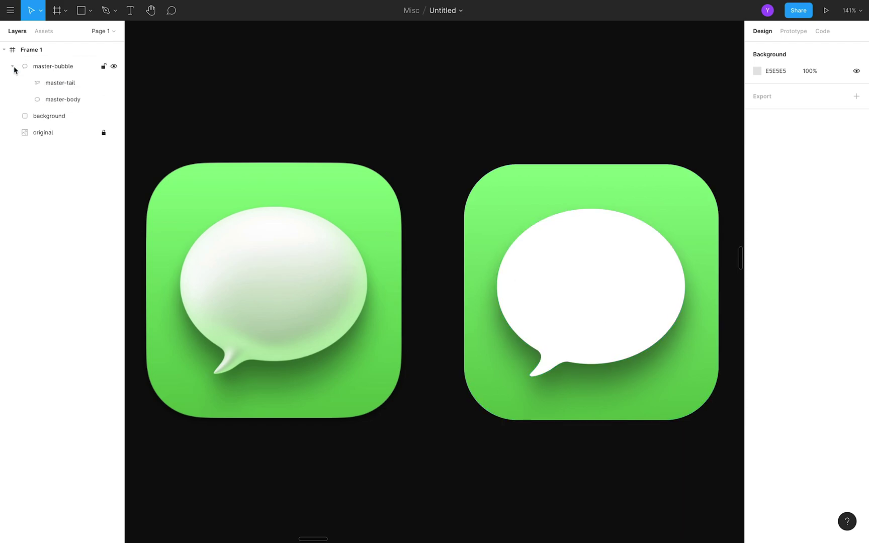
{"action": "left_click", "coordinate": [55, 90]}
{"action": "left_click", "coordinate": [57, 101], "text": "shift"}
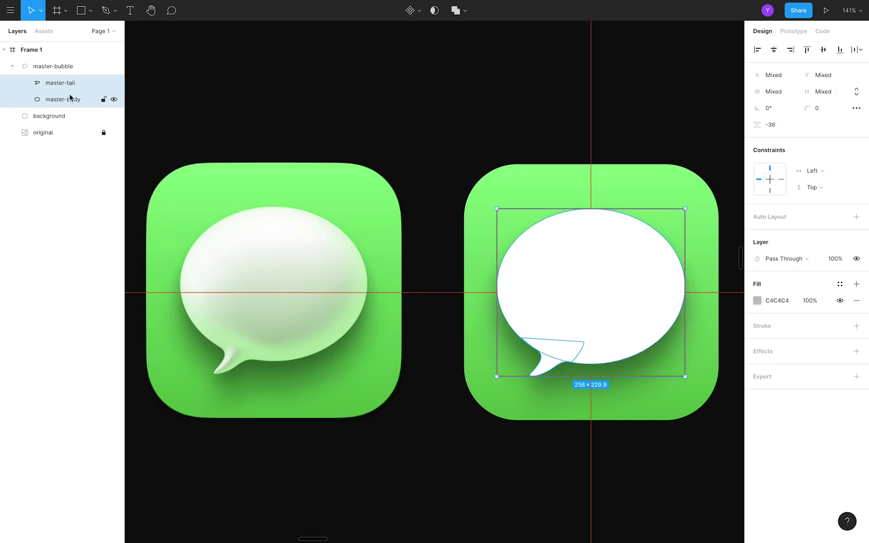
{"action": "left_click_drag", "start_coordinate": [70, 96], "coordinate": [72, 61]}
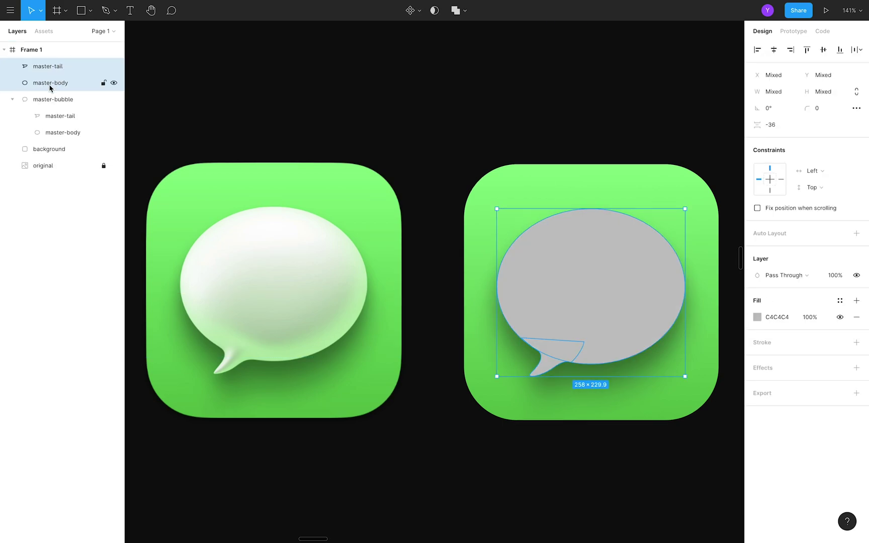
- Change the fill of the copied master-tail layer to white, FFFFFF
{"action": "left_click", "coordinate": [50, 84]}
{"action": "left_click", "coordinate": [56, 66]}
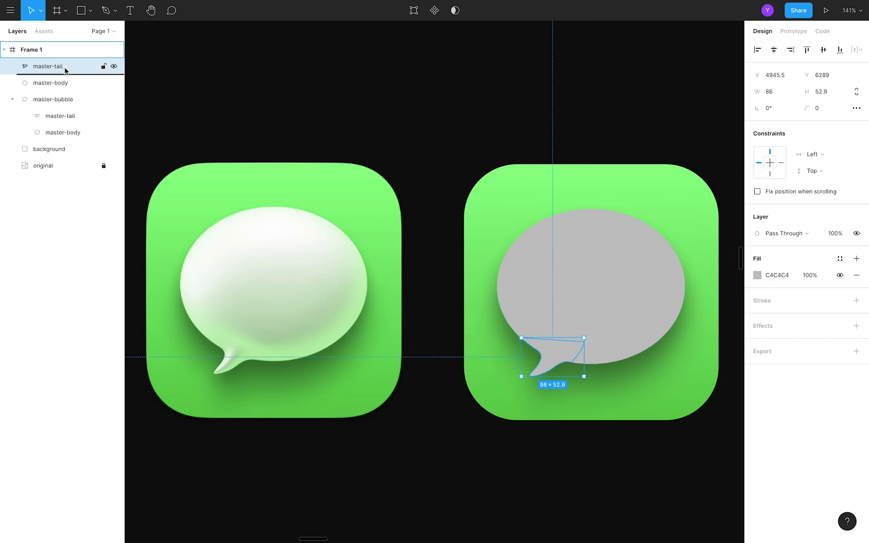
{"action": "left_click", "coordinate": [757, 275]}
{"action": "type", "text": "FFFFFF"}
{"action": "key", "text": "Return"}
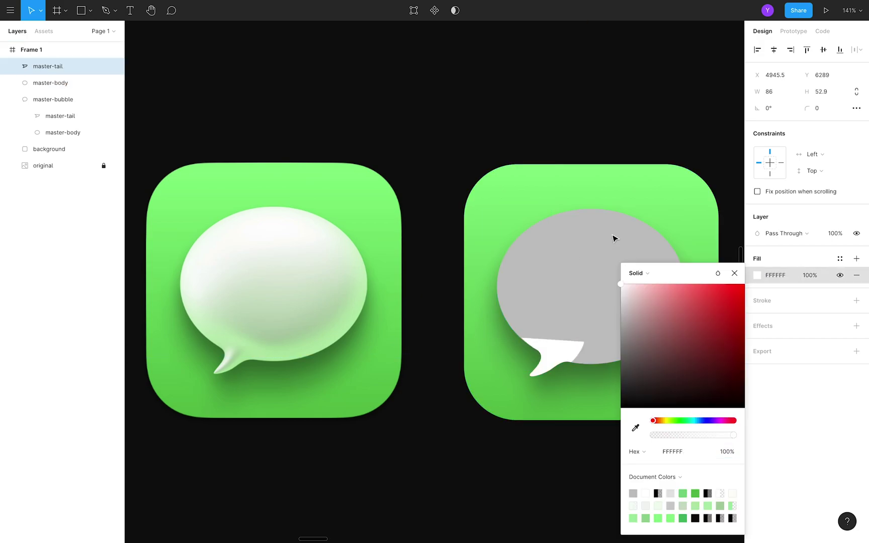
{"action": "left_click", "coordinate": [568, 134]}
- Rename the copied tail layer as tail-style and the copied body layer as body-style
{"action": "left_click", "coordinate": [77, 66]}
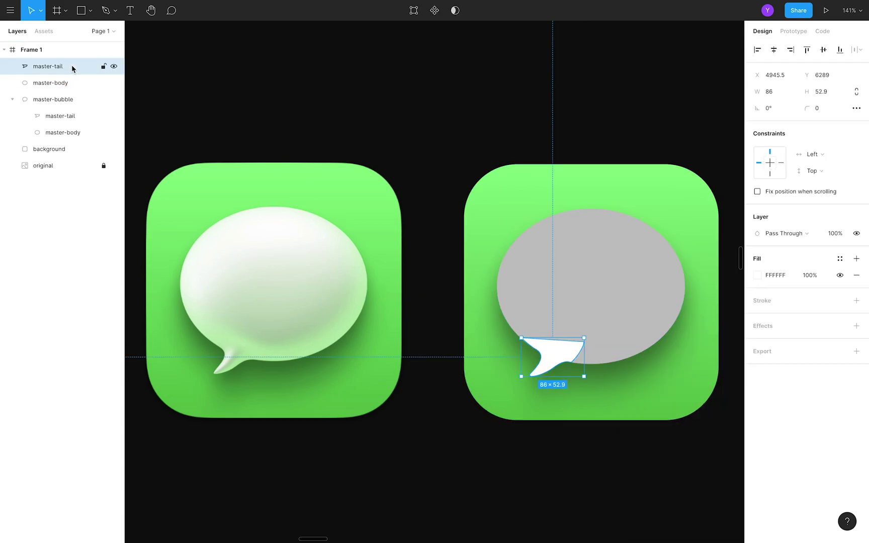
{"action": "double_click", "coordinate": [76, 67]}
{"action": "type", "text": "tail-styl"}
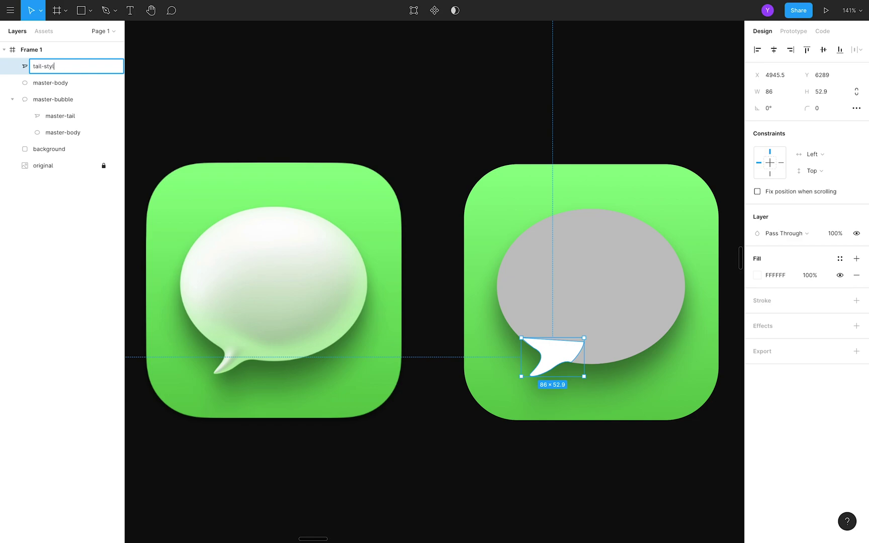
{"action": "type", "text": "e"}
{"action": "key", "text": "Return"}
{"action": "double_click", "coordinate": [53, 83]}
{"action": "type", "text": "body0"}
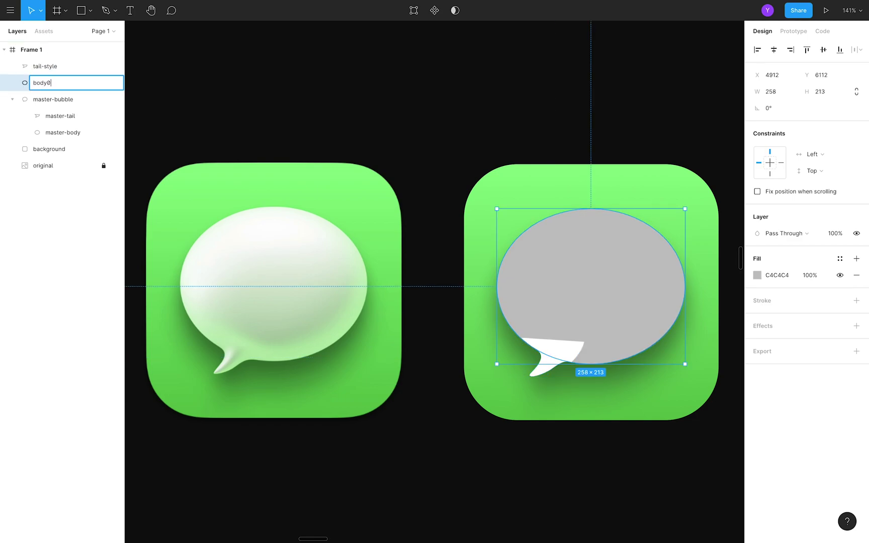
{"action": "key", "text": "Return"}
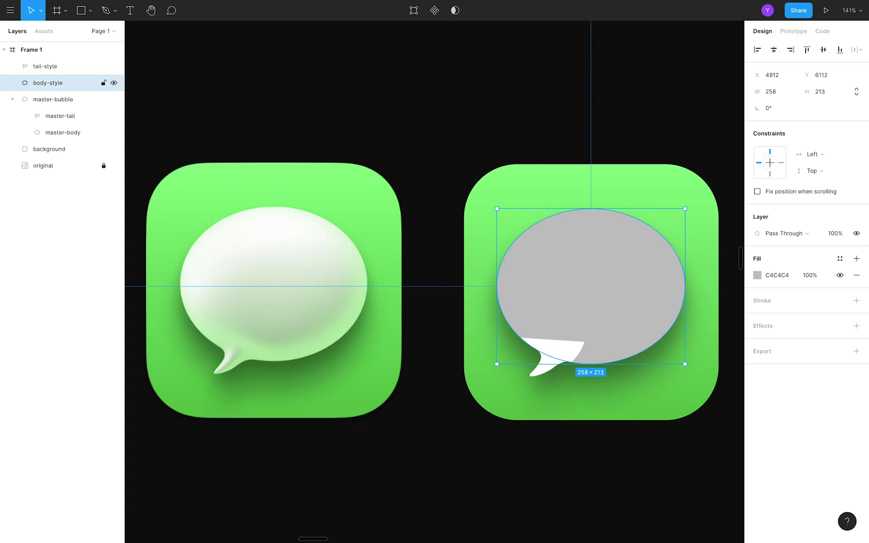
- Move the body-style layer above tail-style in the layer order
{"action": "left_click", "coordinate": [411, 102]}
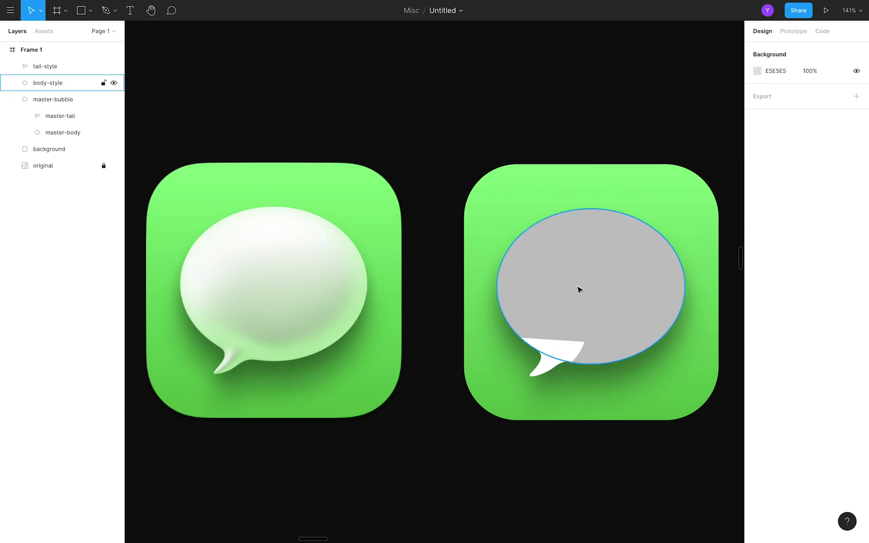
{"action": "left_click_drag", "start_coordinate": [64, 83], "coordinate": [64, 66]}
{"action": "key", "text": "Escape"}
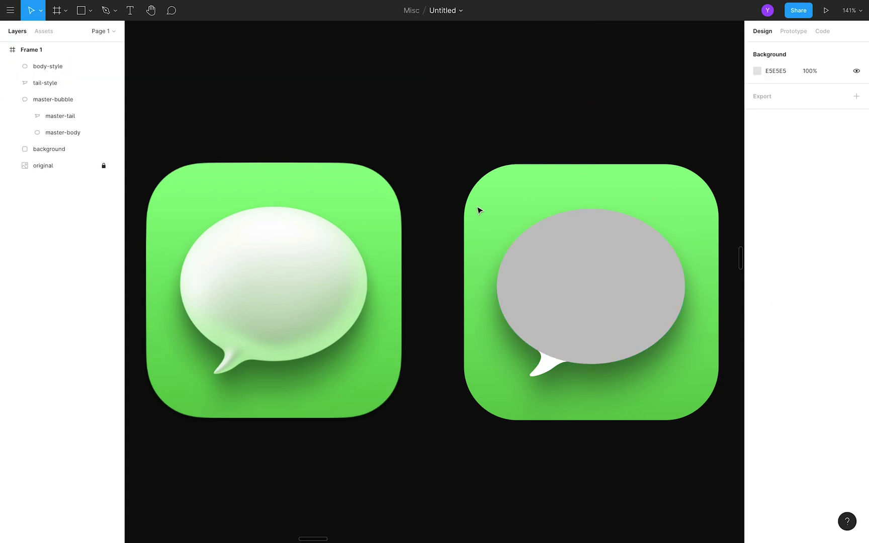
- Fill the body-style ellipse with the off-white FAFBF8 sampled from the upper part of the original bubble
{"action": "left_click", "coordinate": [564, 301]}
{"action": "left_click", "coordinate": [758, 276]}
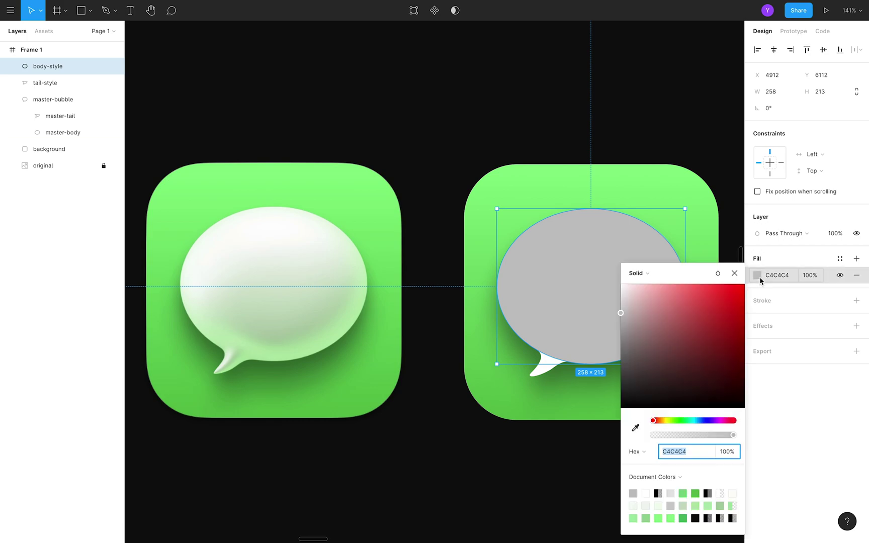
{"action": "key", "text": "i"}
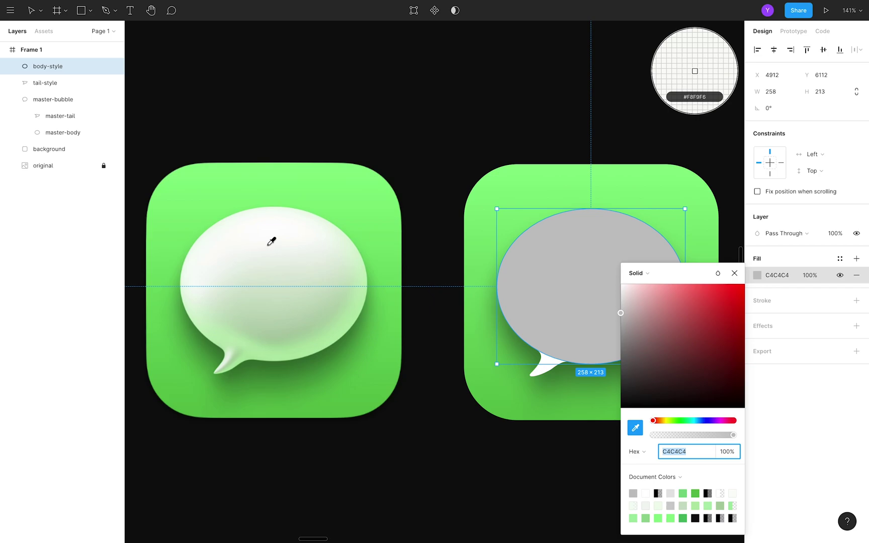
{"action": "left_click", "coordinate": [272, 241]}
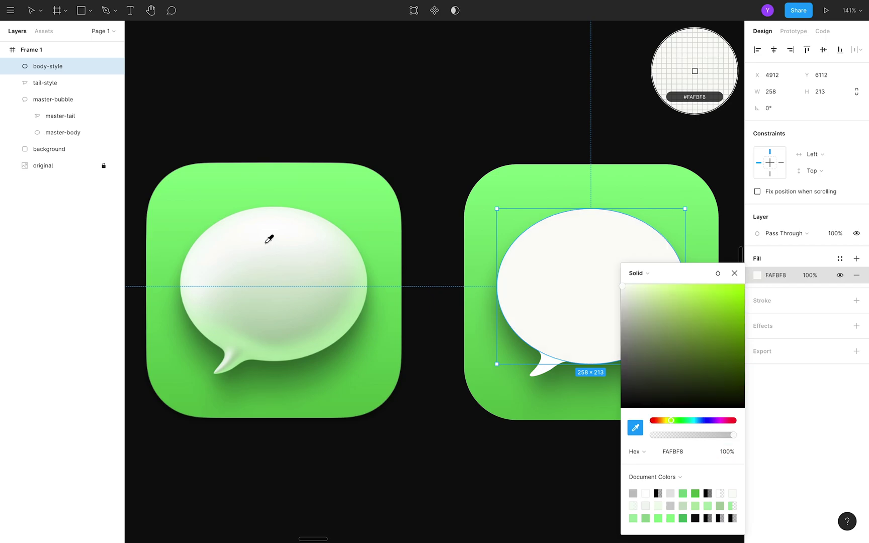
{"action": "left_click", "coordinate": [427, 116]}
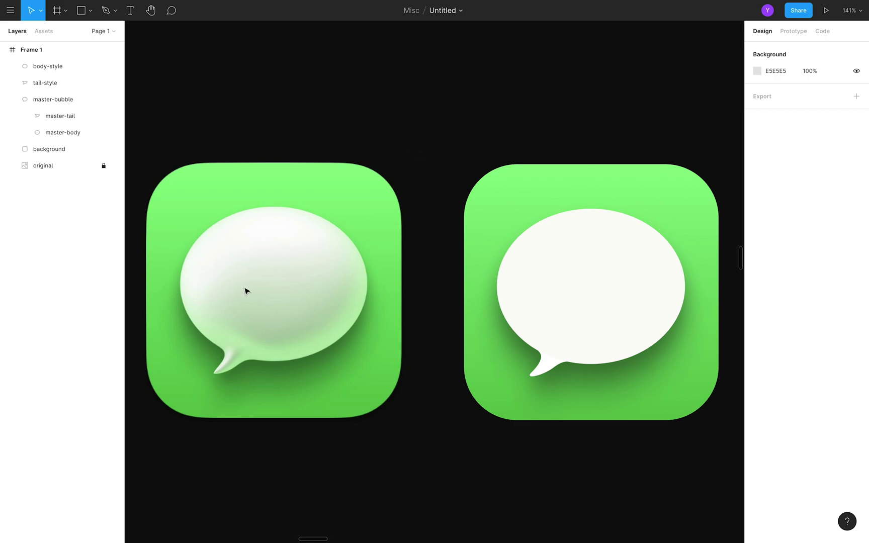
- Examine the original bubble's shading up close and add an inner shadow effect to the body-style ellipse
{"action": "scroll", "coordinate": [245, 288], "scroll_direction": "up", "scroll_amount": 5}
{"action": "scroll", "coordinate": [245, 288], "scroll_direction": "down", "scroll_amount": 2}
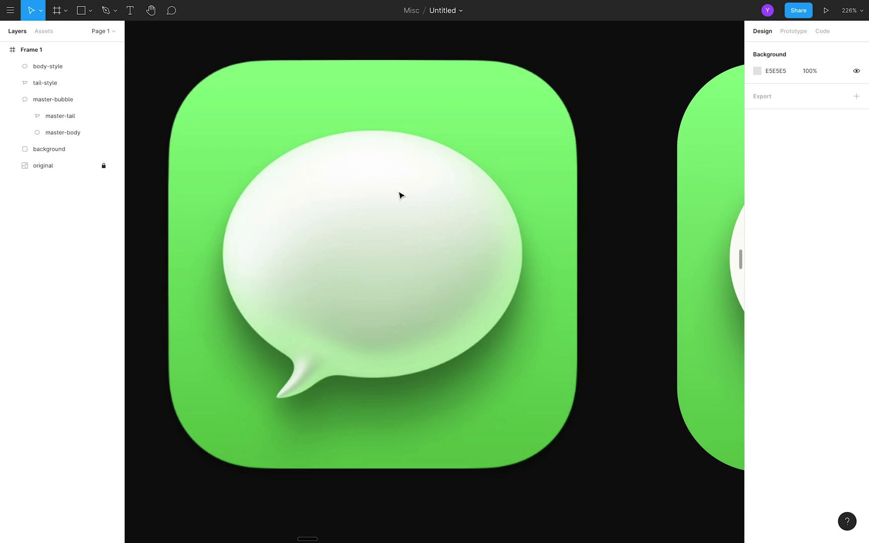
{"action": "scroll", "coordinate": [424, 197], "scroll_direction": "down", "scroll_amount": 5}
{"action": "left_click", "coordinate": [604, 282]}
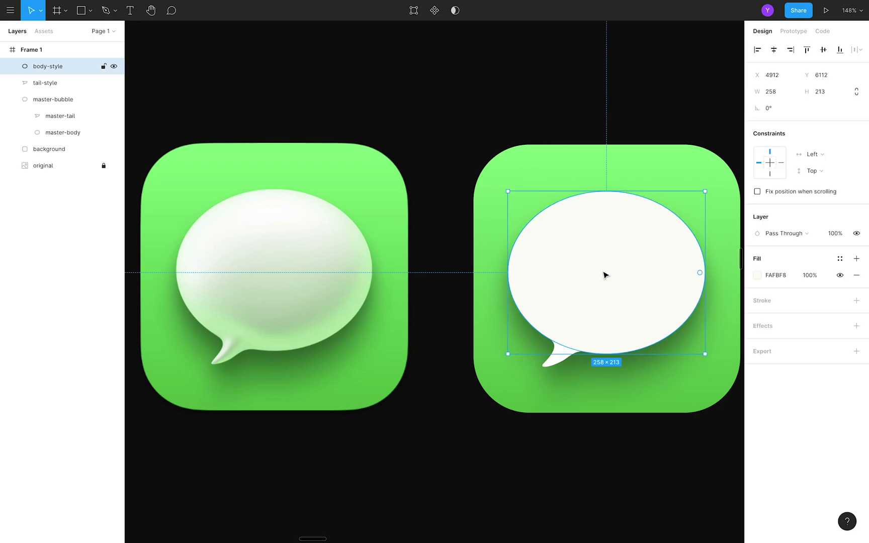
{"action": "left_click", "coordinate": [856, 326]}
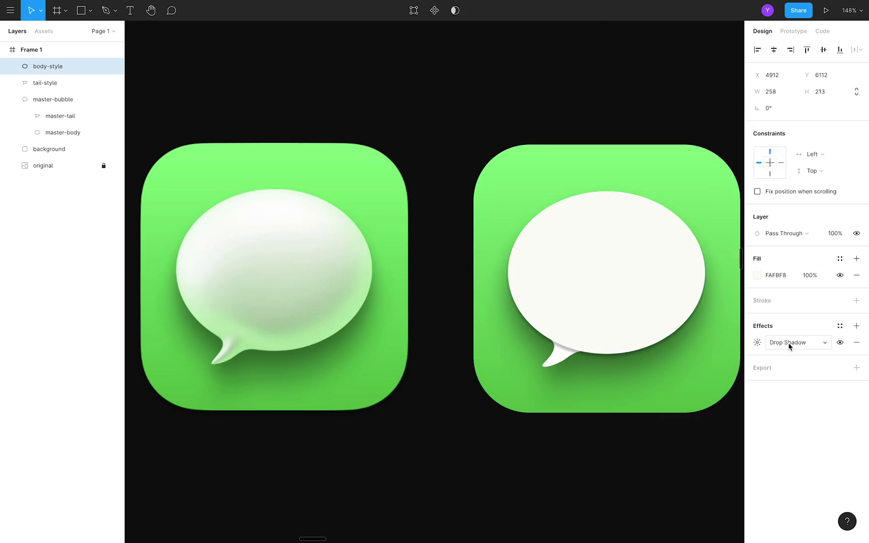
{"action": "left_click", "coordinate": [788, 343]}
{"action": "left_click", "coordinate": [803, 330]}
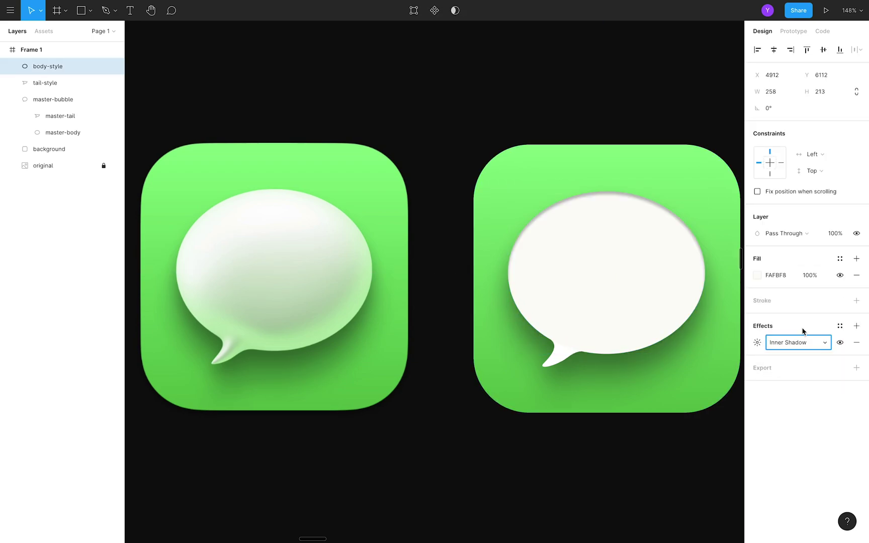
- Set the body-style inner shadow's Y offset to -65 and its blur to 48
{"action": "left_click", "coordinate": [756, 343]}
{"action": "left_click_drag", "start_coordinate": [637, 384], "coordinate": [565, 398]}
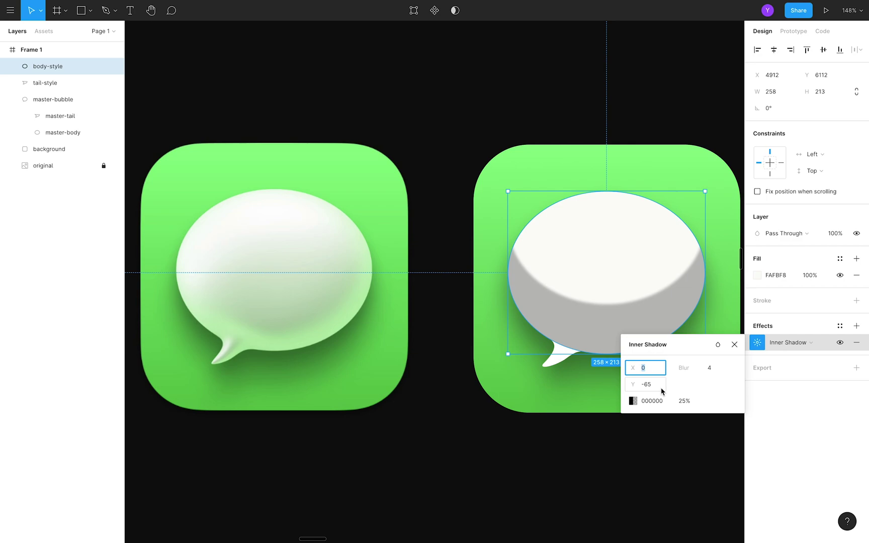
{"action": "left_click", "coordinate": [714, 372]}
{"action": "type", "text": "59"}
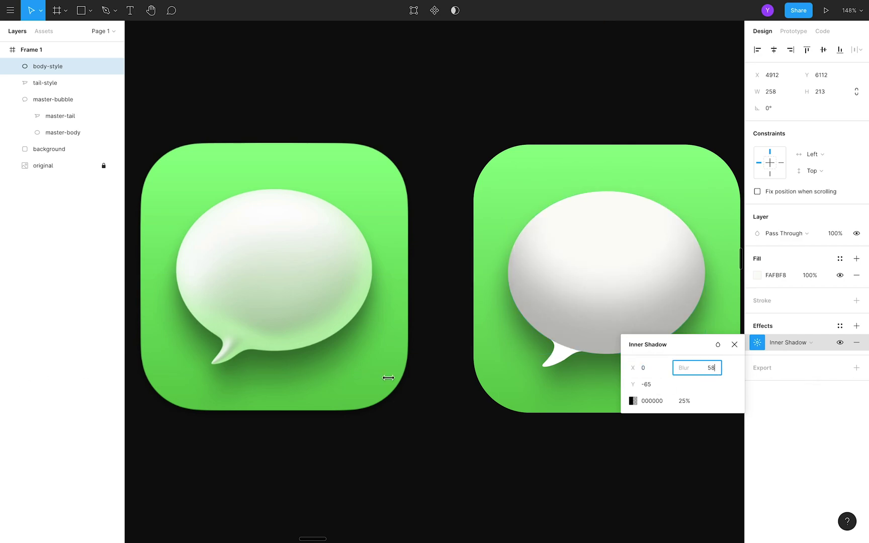
{"action": "left_click_drag", "start_coordinate": [346, 372], "coordinate": [283, 373]}
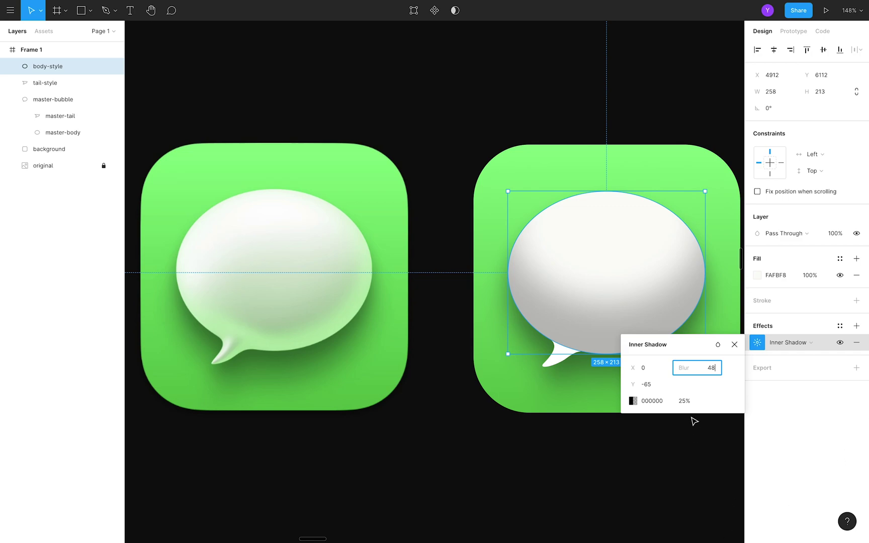
- Set the body-style inner shadow to 100% opacity and colour it ABCFA2, sampled from the lower shading of the original bubble
{"action": "left_click", "coordinate": [685, 400]}
{"action": "type", "text": "100"}
{"action": "key", "text": "Return"}
{"action": "left_click", "coordinate": [632, 401]}
{"action": "left_click", "coordinate": [510, 428]}
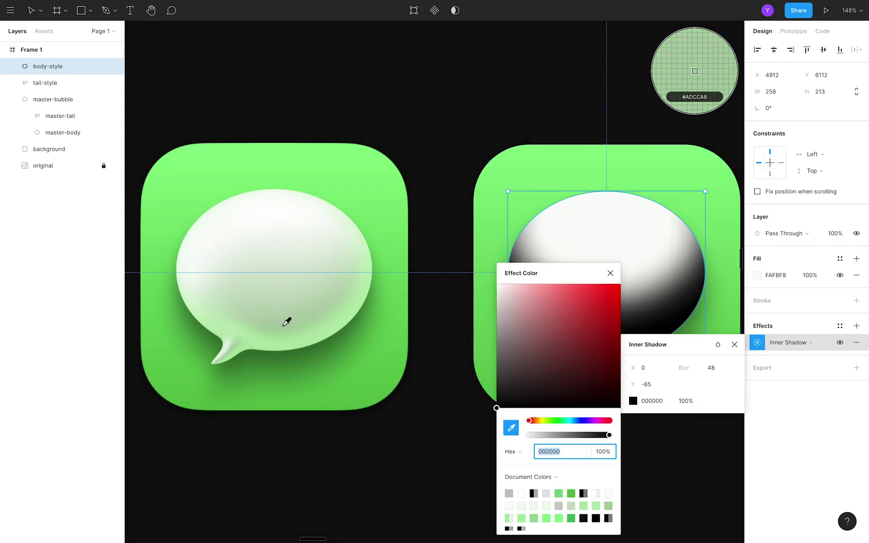
{"action": "left_click", "coordinate": [283, 328]}
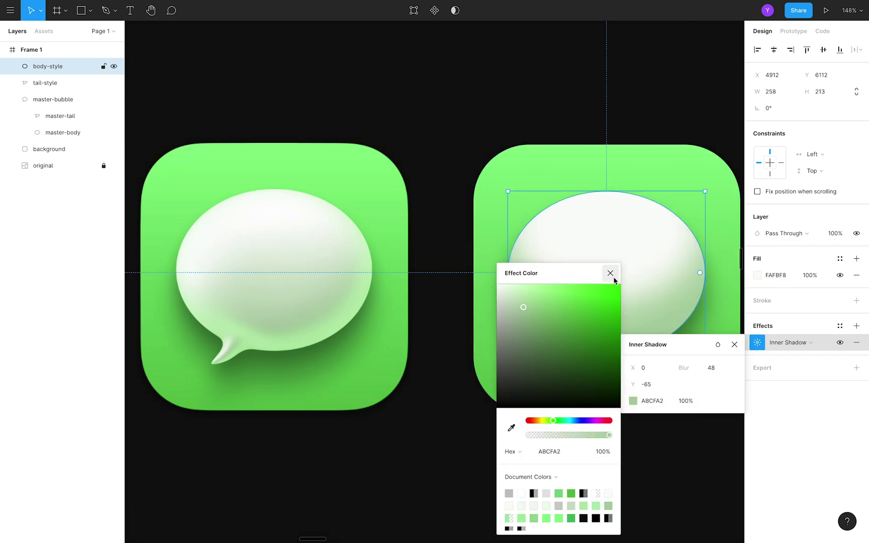
{"action": "left_click", "coordinate": [610, 273]}
{"action": "left_click", "coordinate": [734, 344]}
{"action": "left_click", "coordinate": [642, 446]}
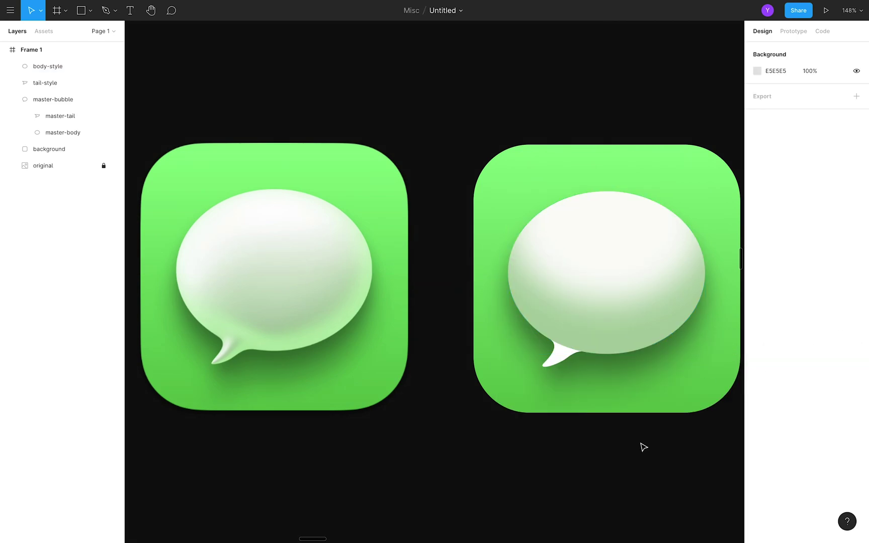
- Add a second inner shadow to the body-style ellipse with a Y offset of -26
{"action": "left_click", "coordinate": [626, 334]}
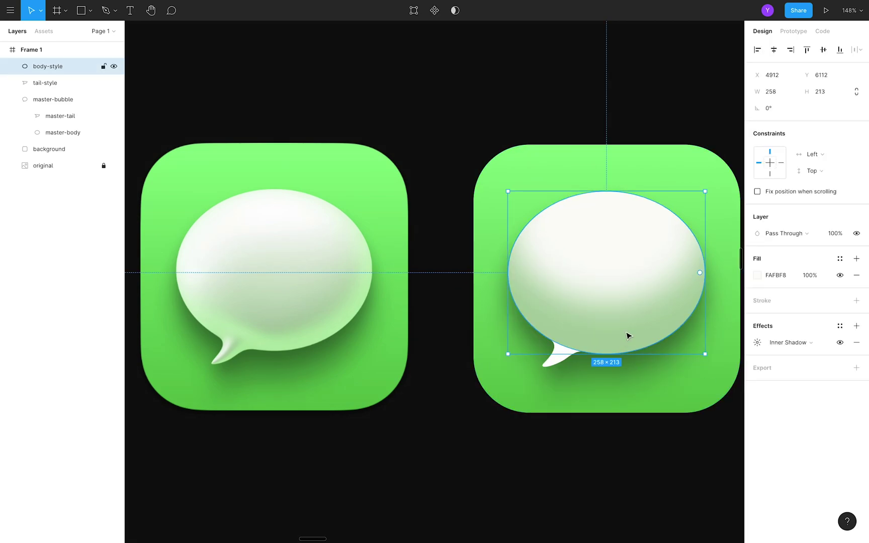
{"action": "left_click", "coordinate": [856, 326]}
{"action": "left_click", "coordinate": [777, 342]}
{"action": "left_click", "coordinate": [803, 334]}
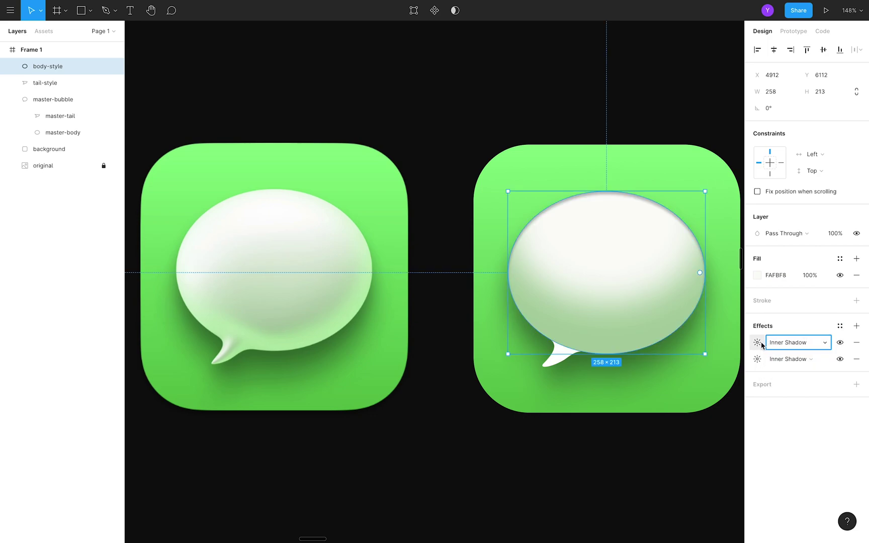
{"action": "left_click", "coordinate": [758, 343]}
{"action": "left_click_drag", "start_coordinate": [646, 389], "coordinate": [694, 363]}
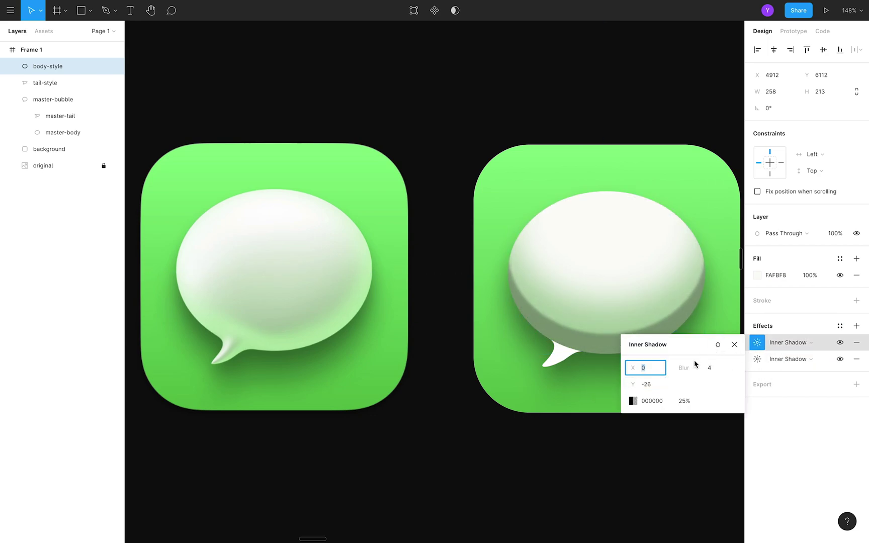
- Colour the second inner shadow with the light green sampled from the original bubble's lower edge and increase its blur
{"action": "left_click", "coordinate": [632, 401]}
{"action": "key", "text": "i"}
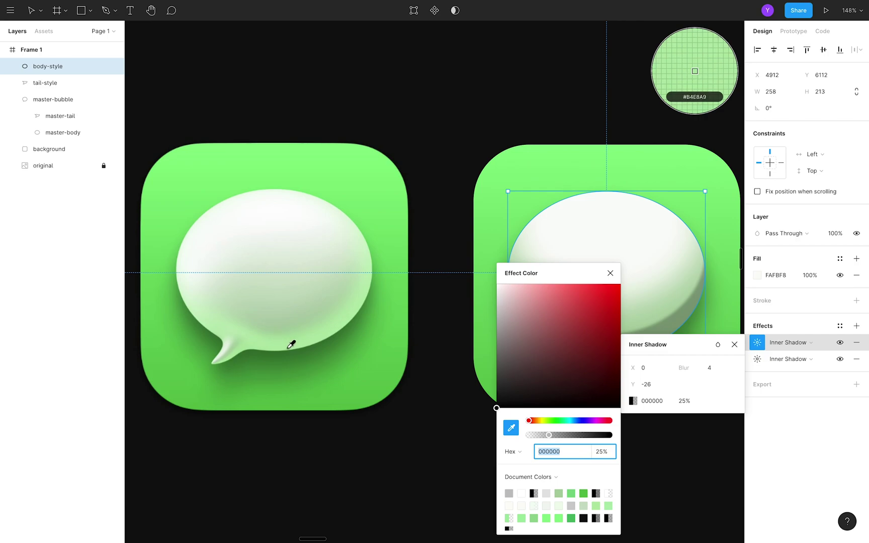
{"action": "left_click", "coordinate": [288, 348]}
{"action": "left_click", "coordinate": [610, 273]}
{"action": "left_click_drag", "start_coordinate": [699, 371], "coordinate": [830, 378]}
{"action": "left_click", "coordinate": [511, 449]}
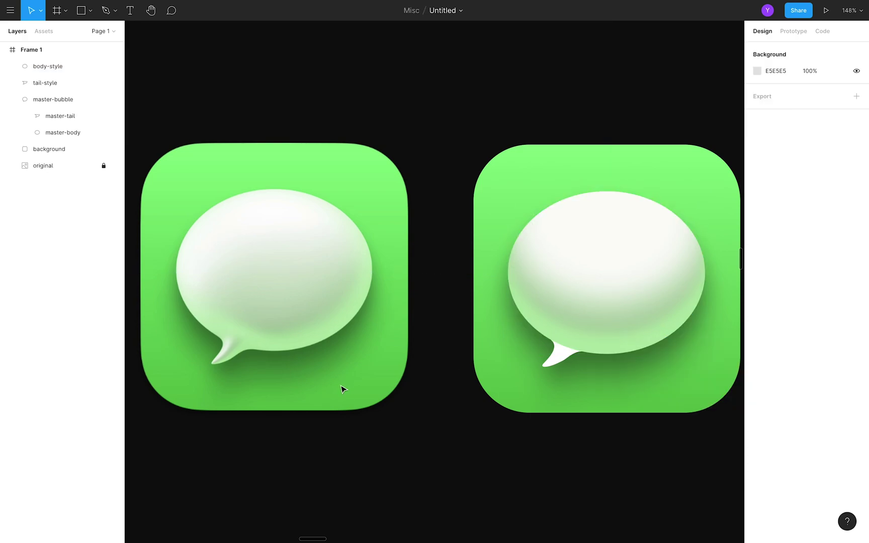
{"action": "scroll", "coordinate": [341, 388], "scroll_direction": "down", "scroll_amount": 5}
{"action": "scroll", "coordinate": [342, 390], "scroll_direction": "up", "scroll_amount": 4}
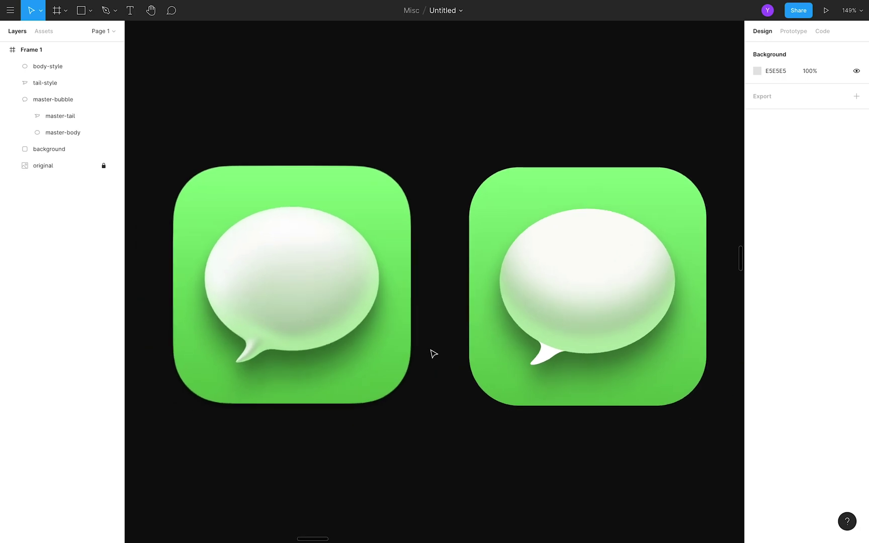
- Add a third inner shadow to the body-style ellipse with offsets X 26 and Y 45
{"action": "scroll", "coordinate": [433, 353], "scroll_direction": "down", "scroll_amount": 2}
{"action": "left_click", "coordinate": [572, 287]}
{"action": "left_click", "coordinate": [856, 326]}
{"action": "left_click", "coordinate": [788, 342]}
{"action": "left_click", "coordinate": [784, 328]}
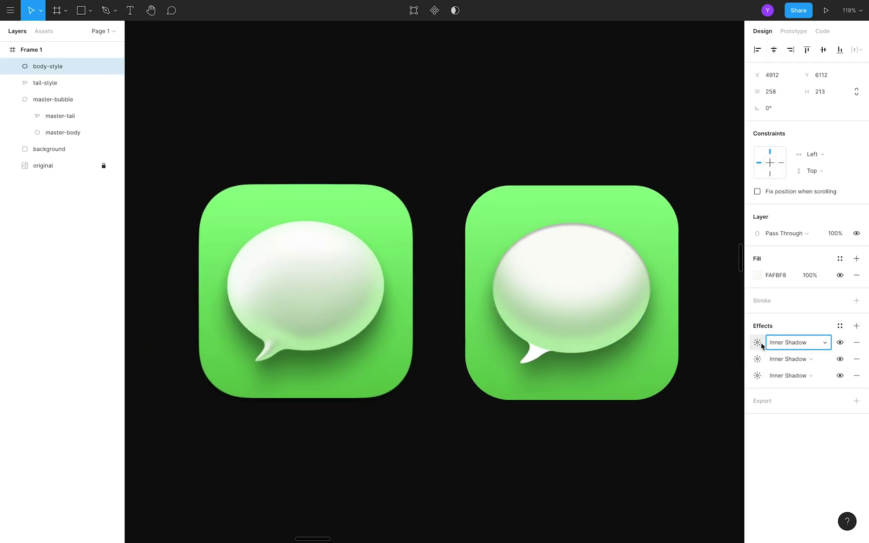
{"action": "left_click", "coordinate": [758, 343]}
{"action": "type", "text": "26"}
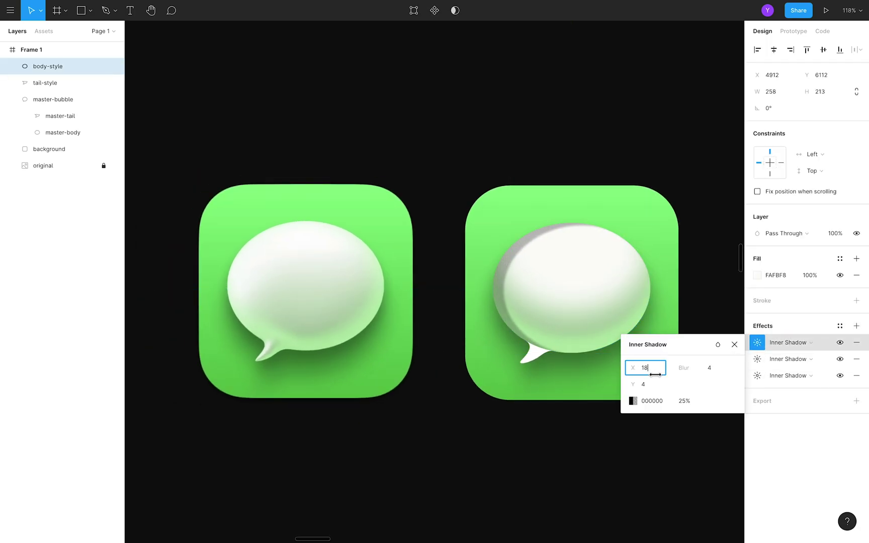
{"action": "left_click_drag", "start_coordinate": [633, 383], "coordinate": [676, 395]}
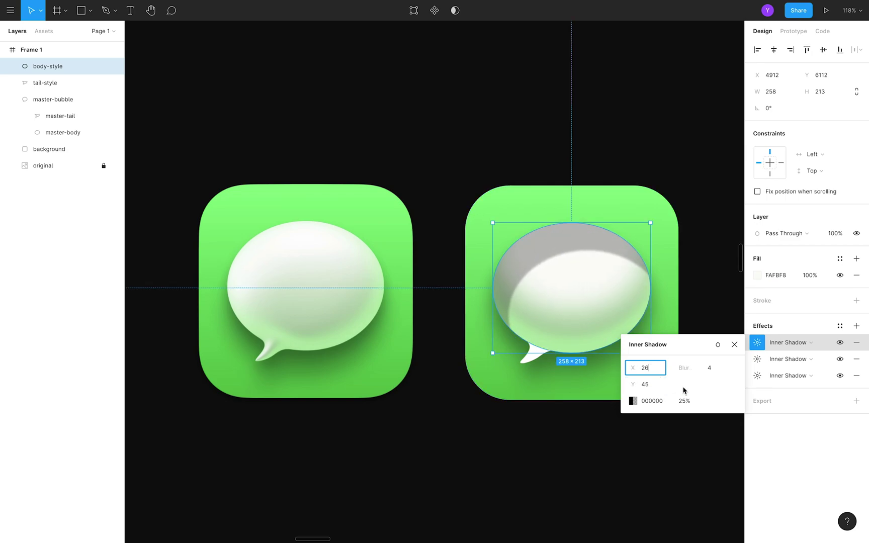
- Colour the third inner shadow F3FBF3, sampled from the original bubble's upper-left edge, and set its blur to 25
{"action": "left_click", "coordinate": [632, 401]}
{"action": "key", "text": "i"}
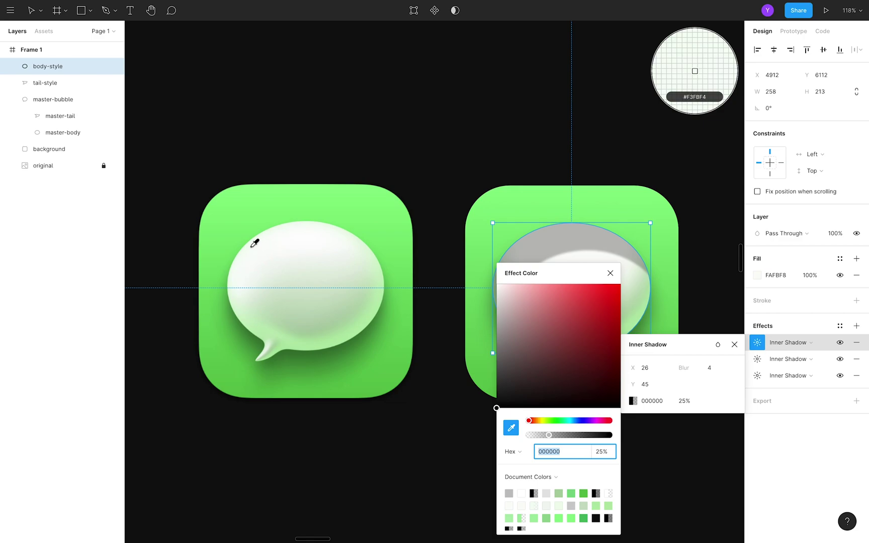
{"action": "left_click", "coordinate": [250, 246]}
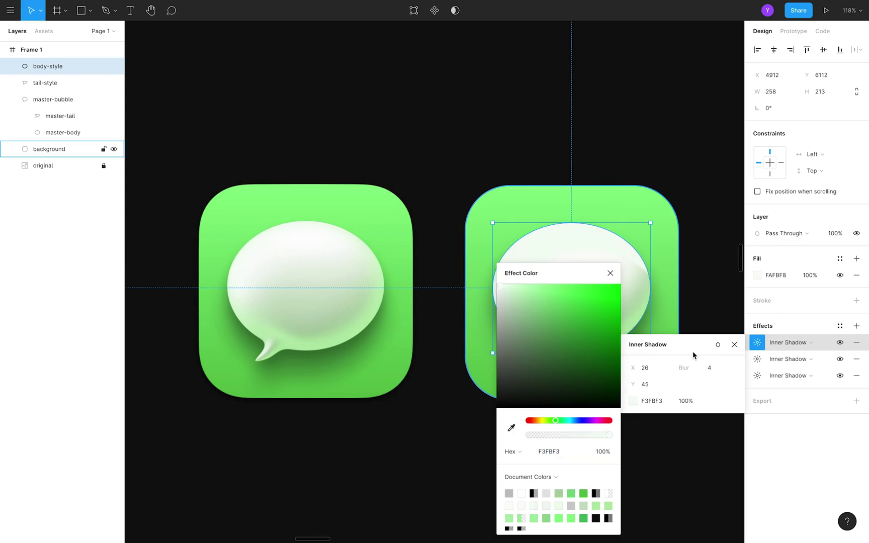
{"action": "left_click", "coordinate": [610, 273]}
{"action": "left_click_drag", "start_coordinate": [698, 367], "coordinate": [45, 364]}
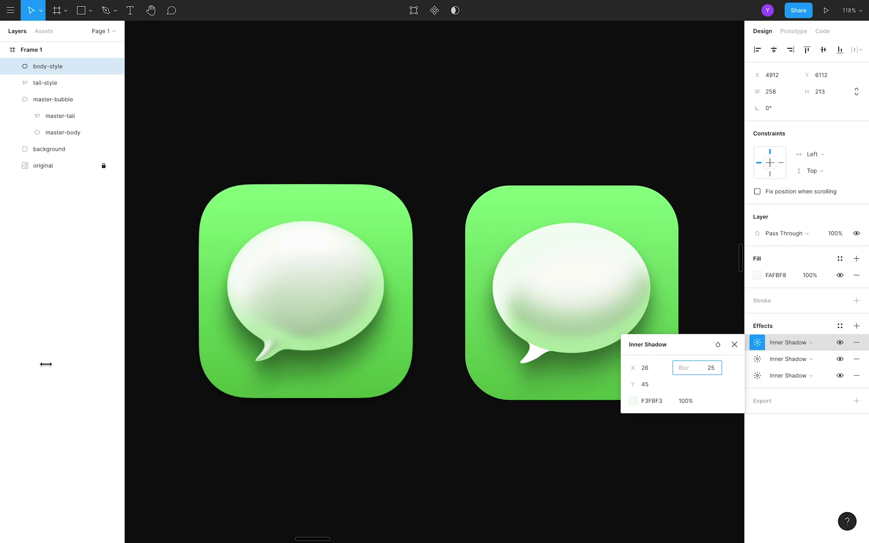
{"action": "left_click", "coordinate": [670, 524]}
{"action": "scroll", "coordinate": [618, 493], "scroll_direction": "down", "scroll_amount": 2}
{"action": "scroll", "coordinate": [618, 493], "scroll_direction": "right", "scroll_amount": 2}
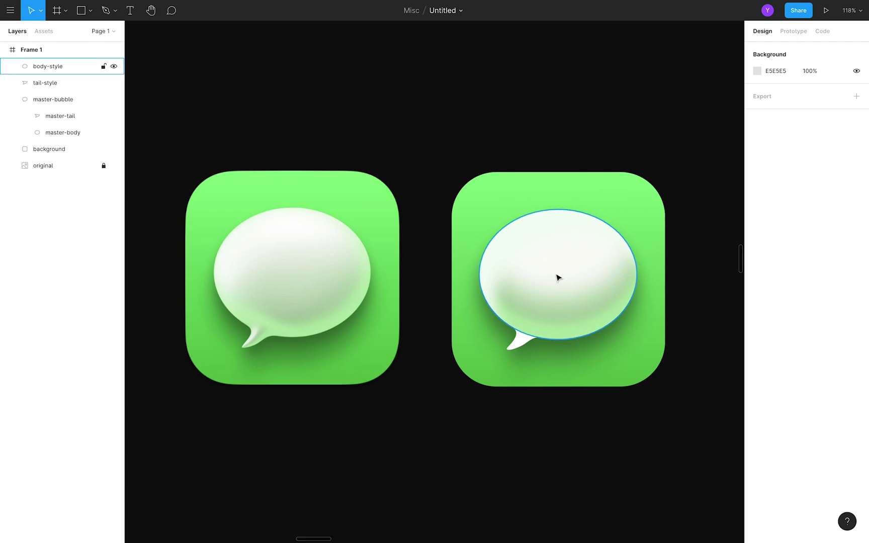
- Draw an ellipse inside the recreated bubble, adjusting its position and enlarging it to about 201 × 139
{"action": "key", "text": "o"}
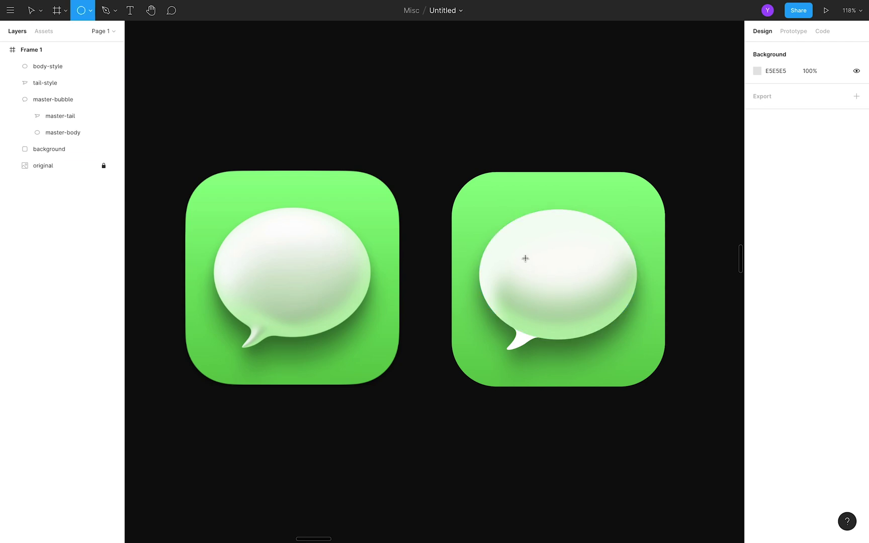
{"action": "left_click_drag", "start_coordinate": [507, 239], "coordinate": [610, 309]}
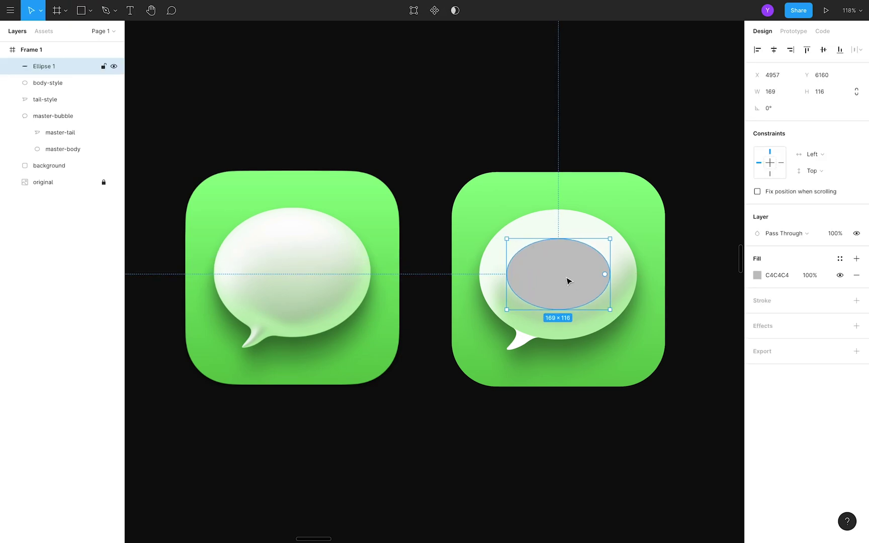
{"action": "left_click_drag", "start_coordinate": [567, 278], "coordinate": [561, 269]}
{"action": "left_click_drag", "start_coordinate": [602, 300], "coordinate": [614, 312]}
{"action": "left_click_drag", "start_coordinate": [545, 269], "coordinate": [547, 270]}
{"action": "left_click_drag", "start_coordinate": [610, 306], "coordinate": [617, 313]}
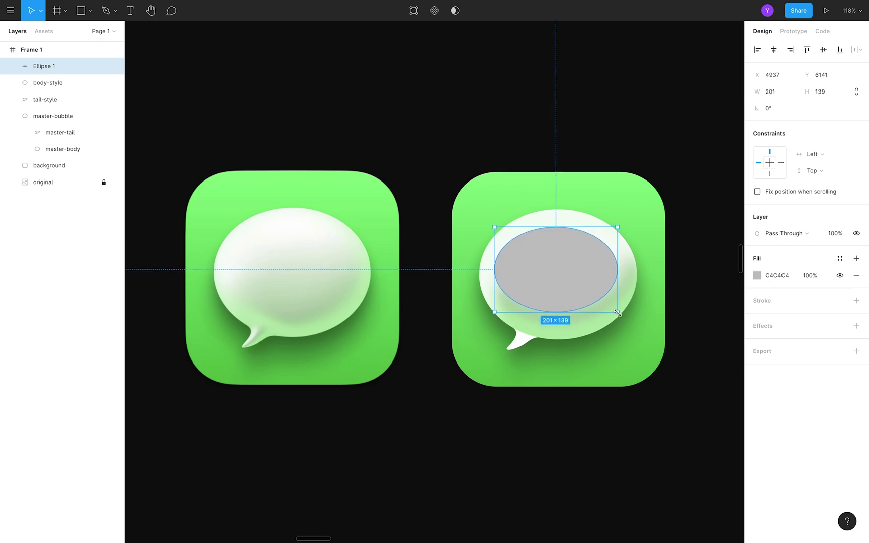
- Give the new ellipse a linear gradient fill running diagonally from its upper left to its lower right
{"action": "left_click", "coordinate": [756, 275]}
{"action": "left_click", "coordinate": [637, 273]}
{"action": "left_click", "coordinate": [639, 285]}
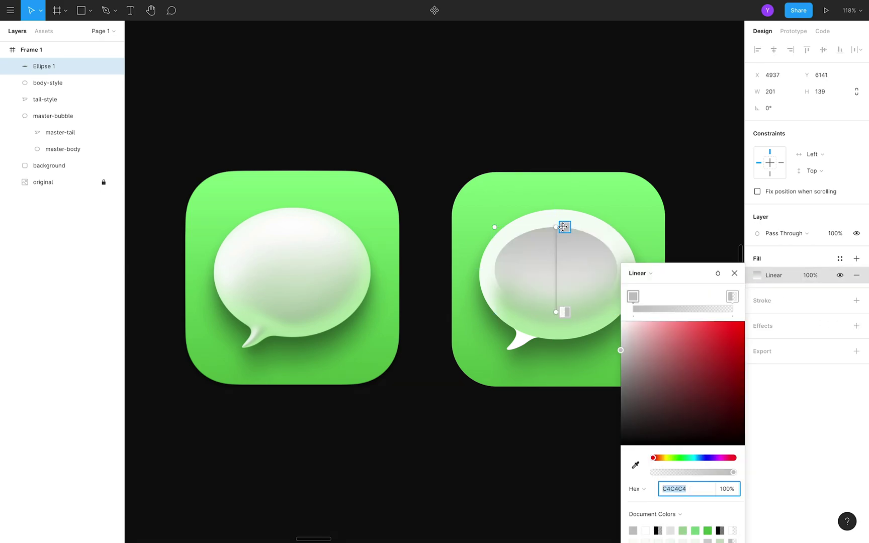
{"action": "left_click_drag", "start_coordinate": [564, 227], "coordinate": [522, 237]}
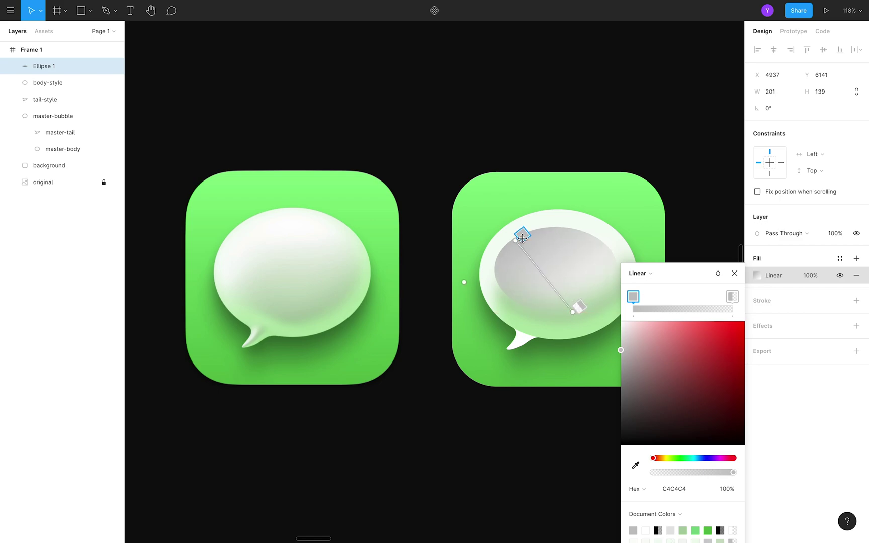
- Sample the gradient's start colour from the original bubble's upper-left highlight and its end colour, B9D3B4, from the lower shading
{"action": "key", "text": "i"}
{"action": "left_click", "coordinate": [249, 241]}
{"action": "left_click", "coordinate": [578, 306]}
{"action": "key", "text": "i"}
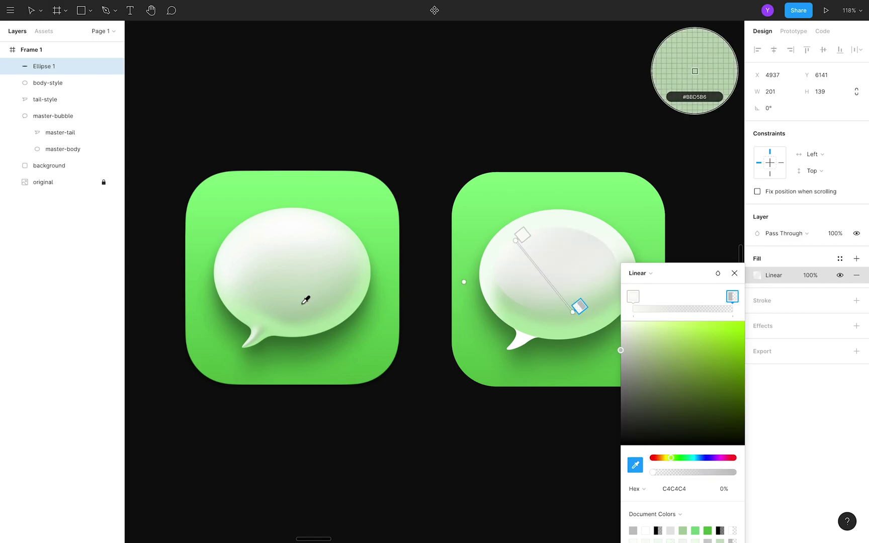
{"action": "left_click", "coordinate": [302, 306]}
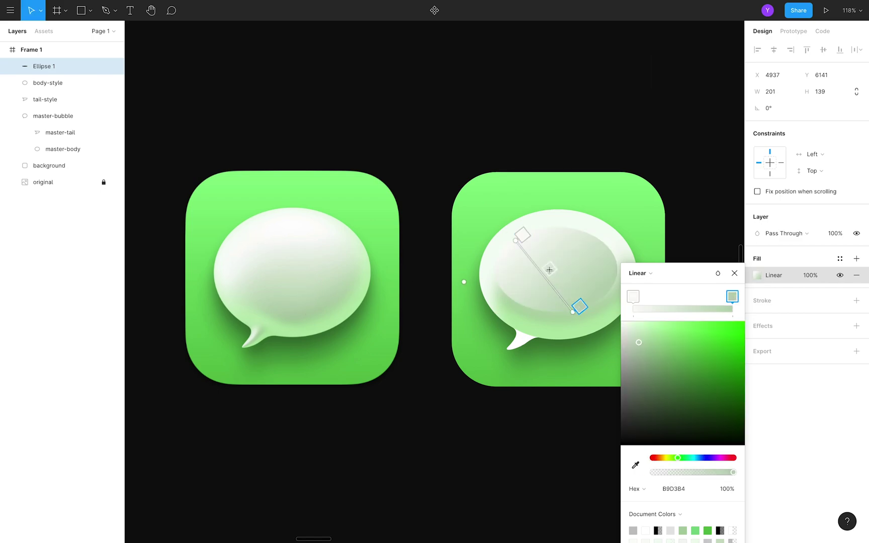
- Add two intermediate gradient stops coloured ECF2EB and CCE0C7, sampled from the middle of the original bubble
{"action": "left_click", "coordinate": [534, 261]}
{"action": "key", "text": "i"}
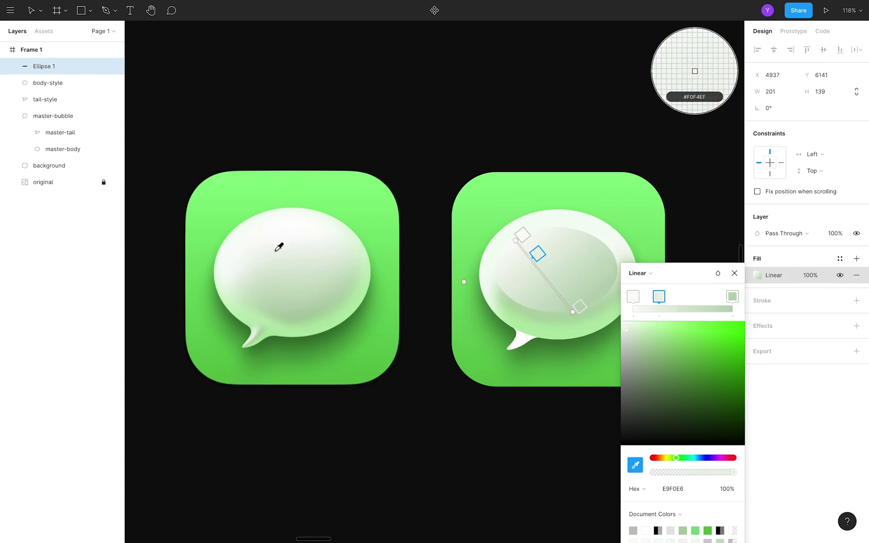
{"action": "left_click", "coordinate": [273, 251]}
{"action": "left_click", "coordinate": [548, 287]}
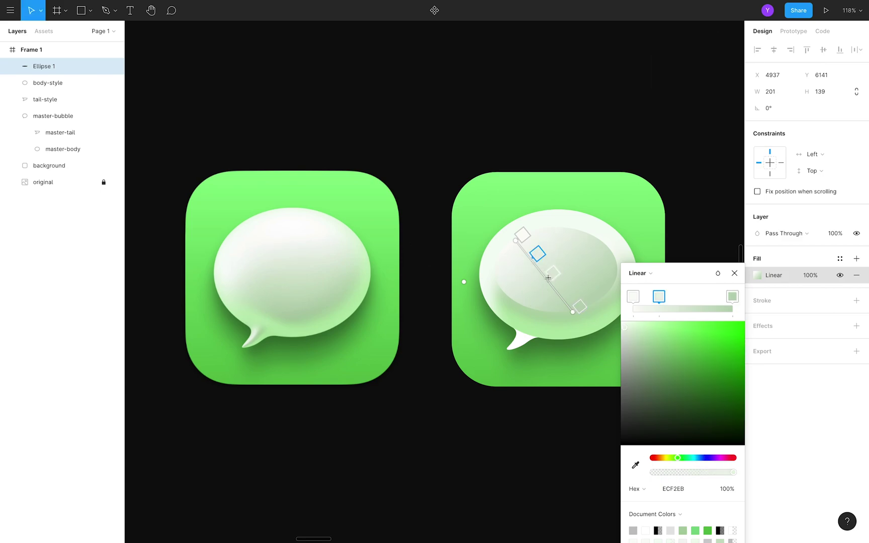
{"action": "key", "text": "i"}
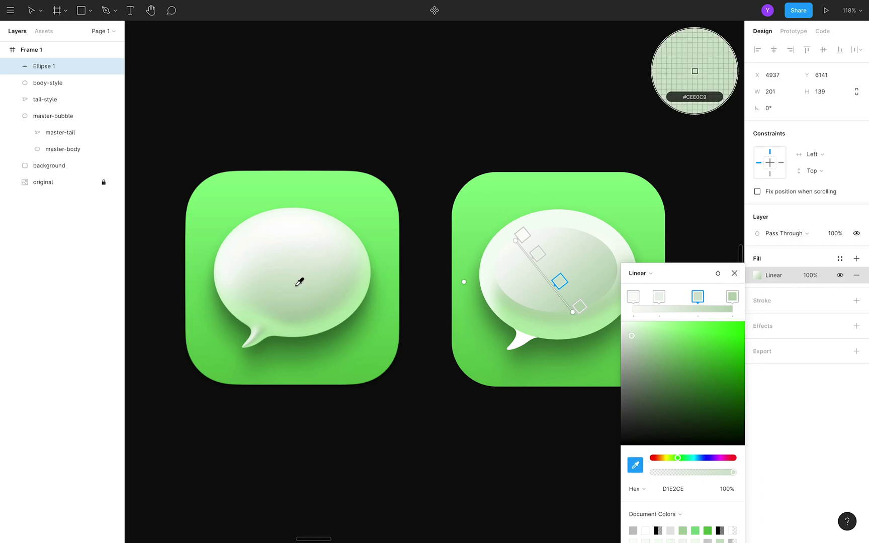
{"action": "left_click", "coordinate": [299, 283]}
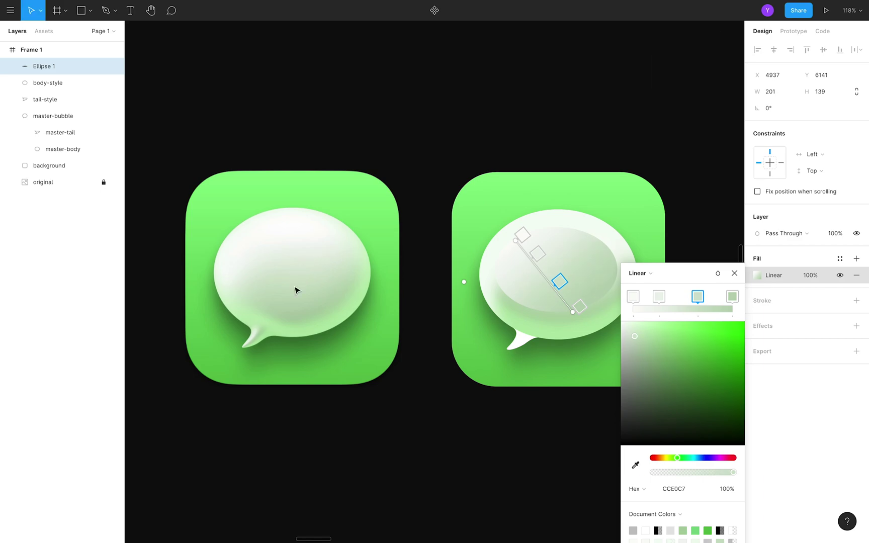
{"action": "left_click", "coordinate": [735, 273]}
{"action": "left_click", "coordinate": [559, 448]}
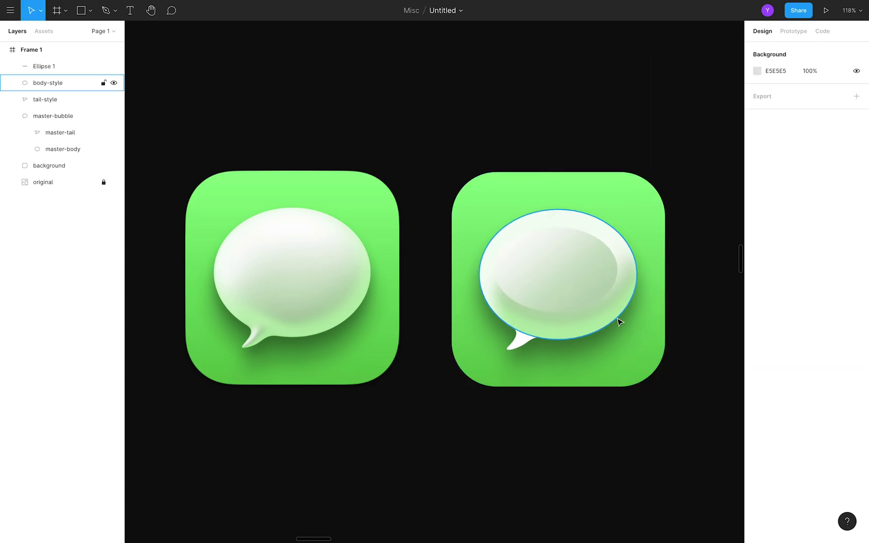
- Add a layer blur effect to the gradient ellipse and increase its amount until the edges blend softly into the bubble
{"action": "left_click", "coordinate": [604, 279]}
{"action": "left_click", "coordinate": [856, 326]}
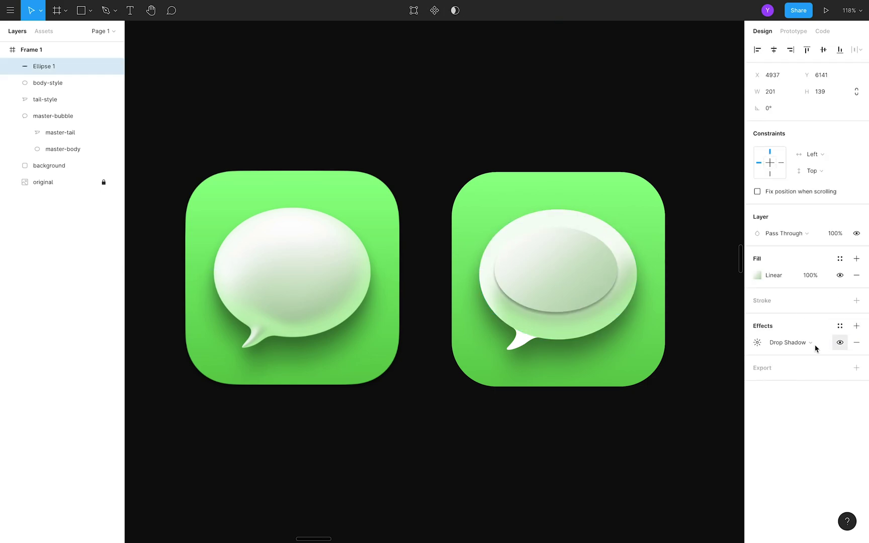
{"action": "left_click", "coordinate": [795, 355]}
{"action": "left_click", "coordinate": [757, 342]}
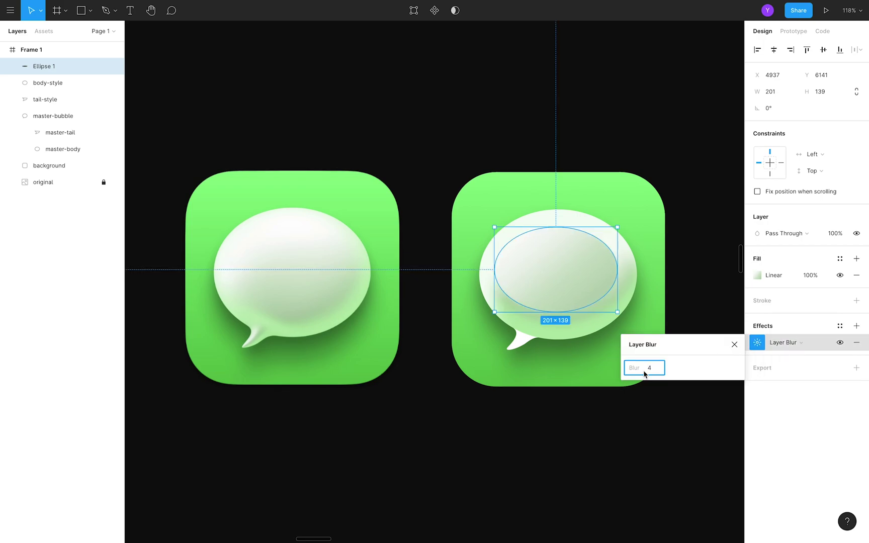
{"action": "left_click_drag", "start_coordinate": [644, 373], "coordinate": [475, 386]}
{"action": "left_click", "coordinate": [613, 426]}
{"action": "scroll", "coordinate": [613, 426], "scroll_direction": "down", "scroll_amount": 1}
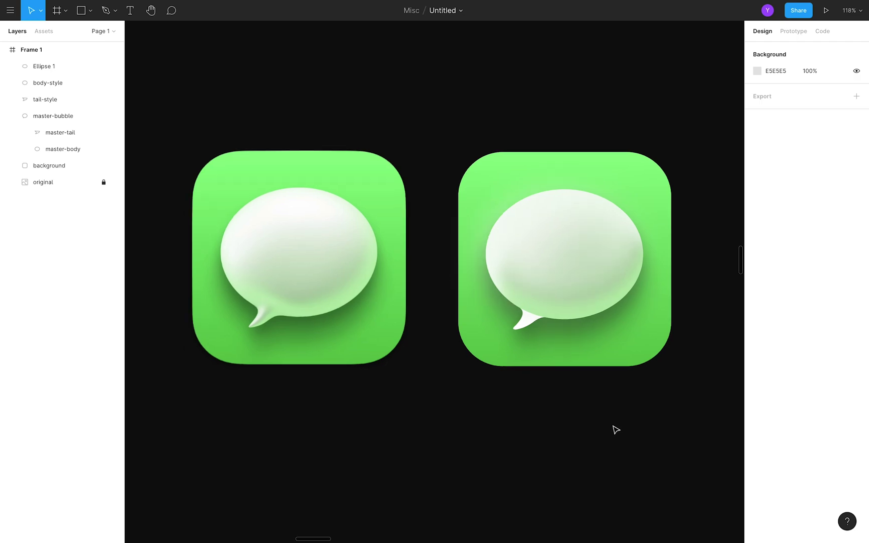
- Hide the gradient fill of the blurred ellipse inside the bubble
{"action": "scroll", "coordinate": [576, 347], "scroll_direction": "up", "scroll_amount": 5}
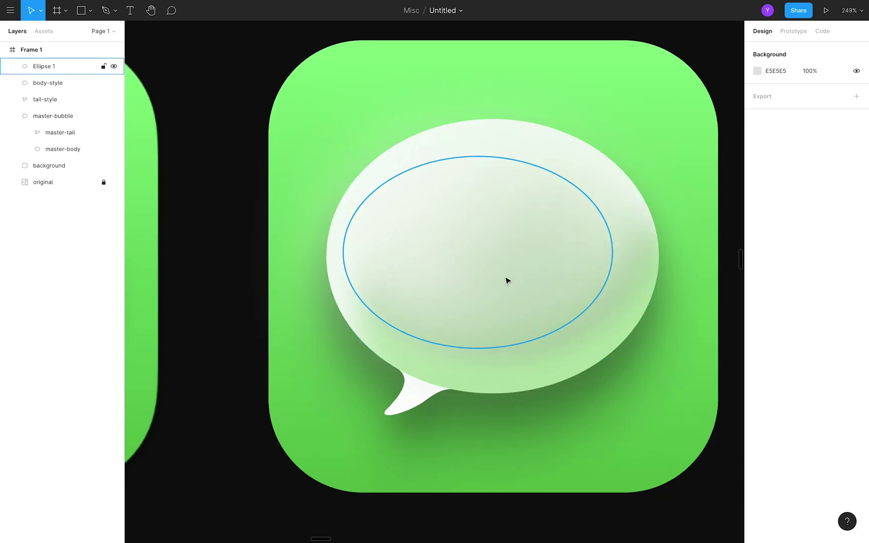
{"action": "left_click", "coordinate": [504, 278]}
{"action": "scroll", "coordinate": [504, 278], "scroll_direction": "up", "scroll_amount": 2}
{"action": "left_click", "coordinate": [302, 115]}
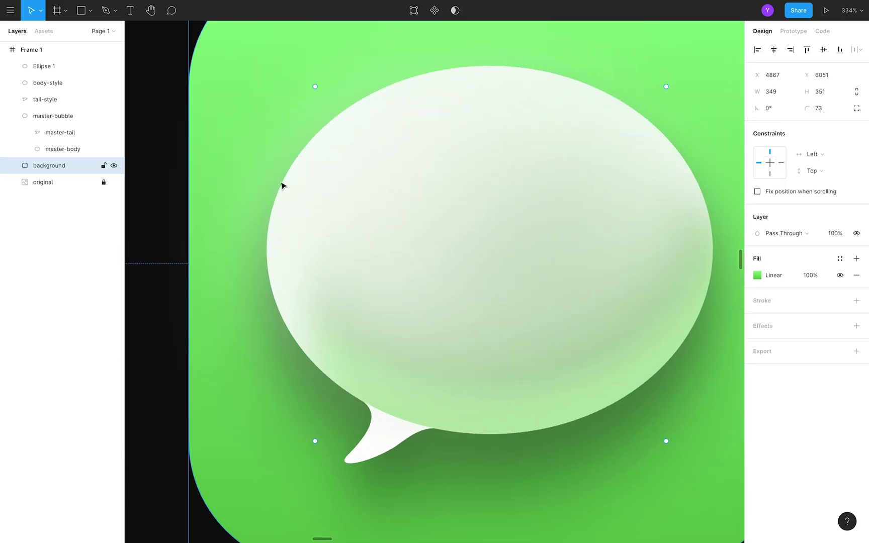
{"action": "left_click", "coordinate": [541, 317]}
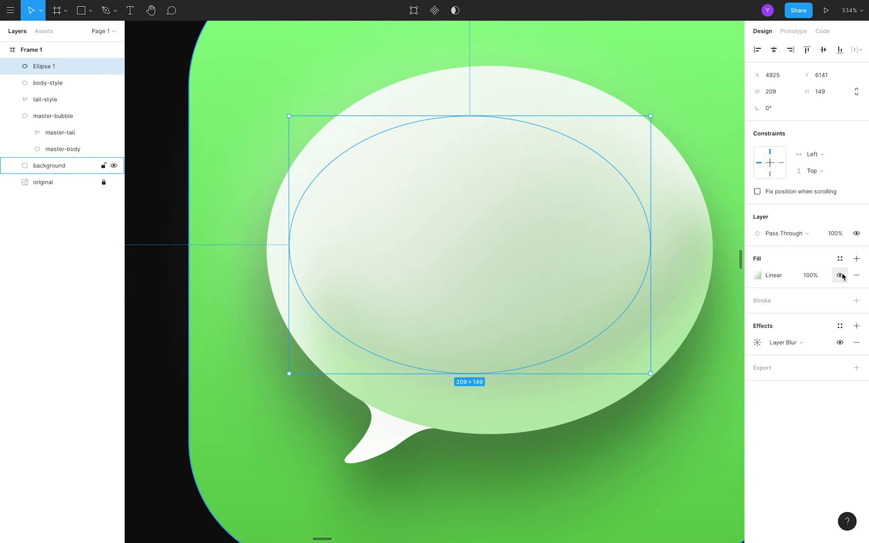
{"action": "left_click", "coordinate": [840, 275]}
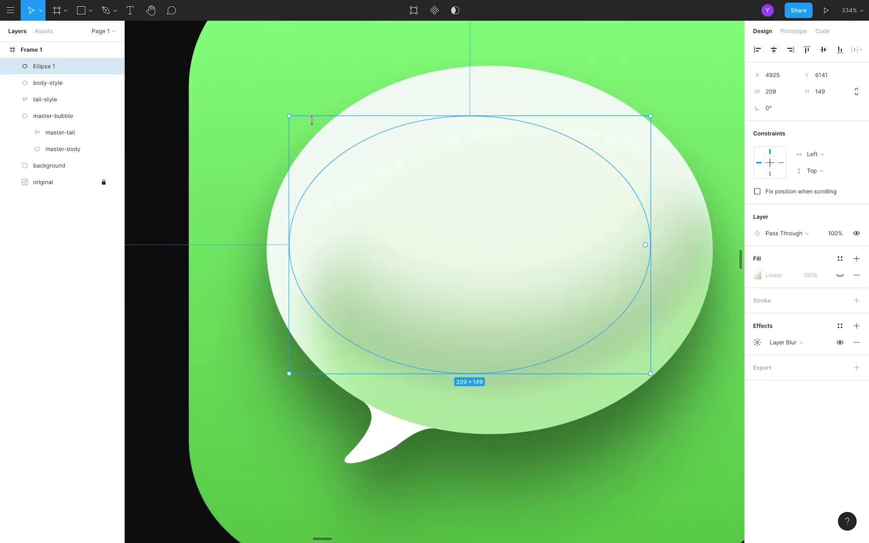
- Toggle the blurred ellipse's layer blur and gradient fill to compare the shading, leaving both shown
{"action": "left_click", "coordinate": [839, 344]}
{"action": "left_click", "coordinate": [838, 344]}
{"action": "left_click", "coordinate": [840, 276]}
{"action": "left_click", "coordinate": [840, 275]}
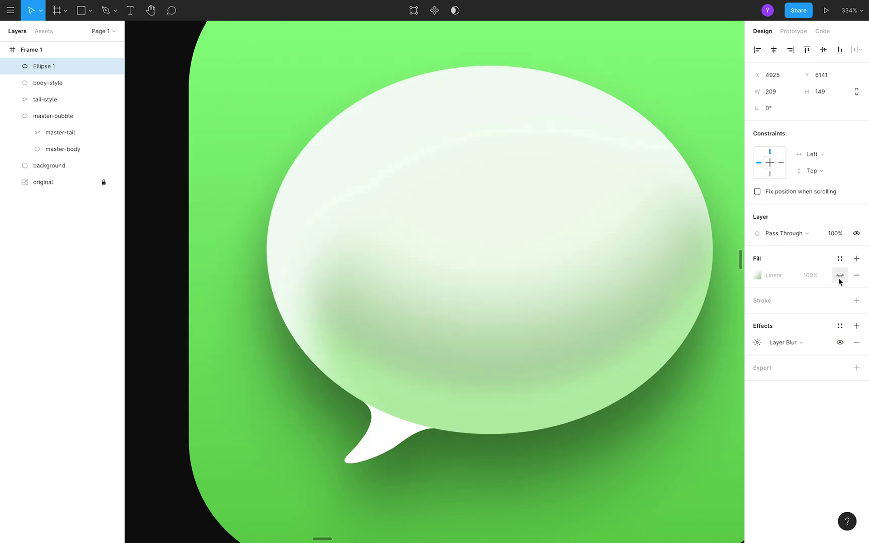
{"action": "left_click", "coordinate": [840, 276]}
{"action": "left_click", "coordinate": [839, 276]}
{"action": "left_click", "coordinate": [839, 276]}
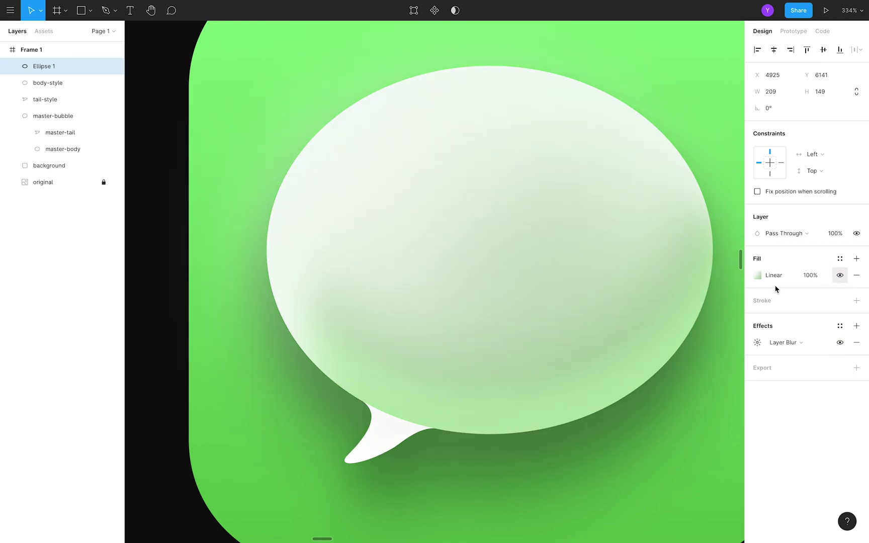
- Duplicate the master-bubble layer and use the copy as a mask for the layers above it
{"action": "left_click", "coordinate": [63, 117]}
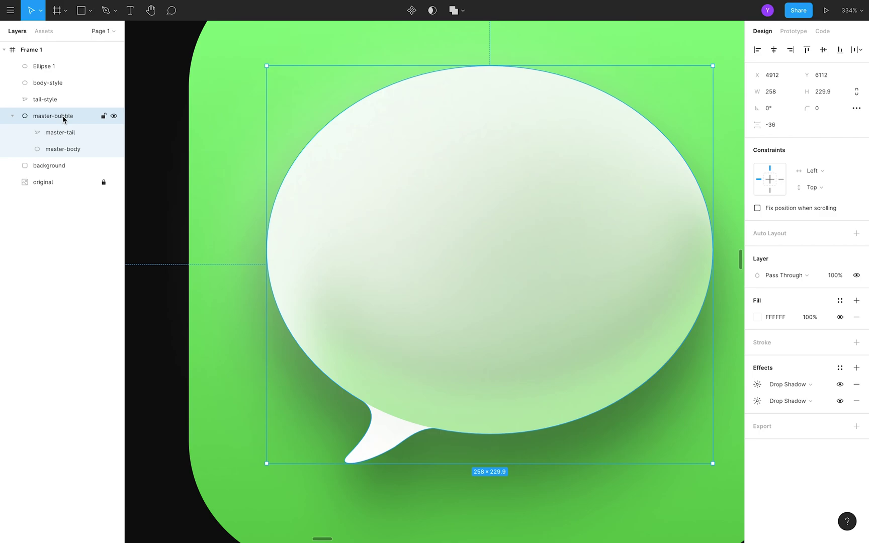
{"action": "key", "text": "ctrl+d"}
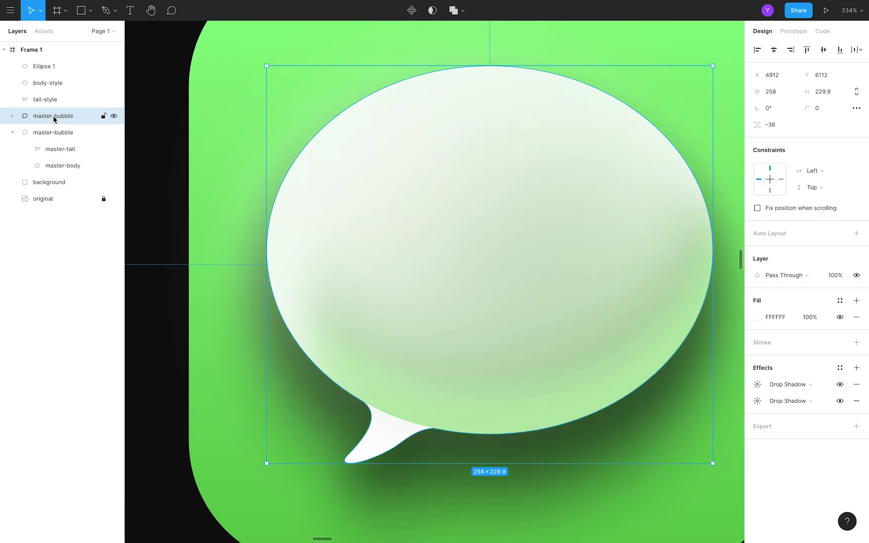
{"action": "left_click", "coordinate": [430, 13]}
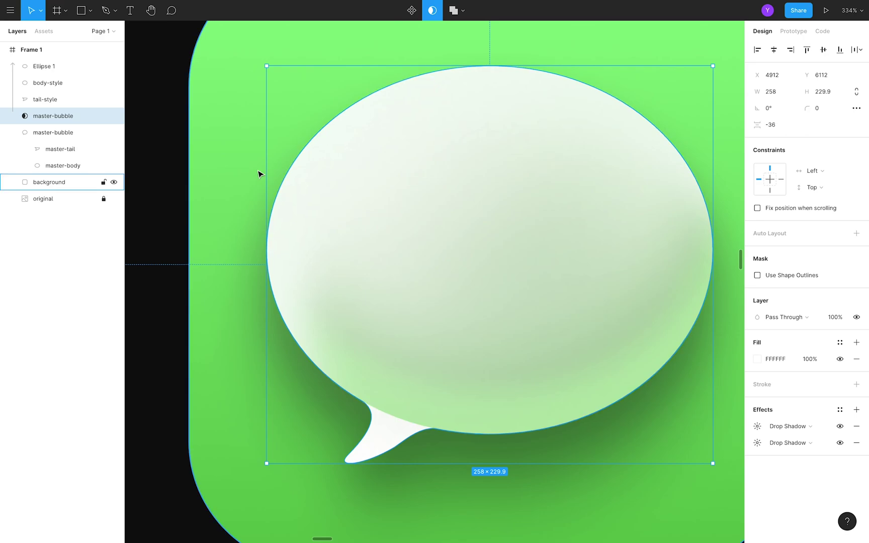
{"action": "left_click", "coordinate": [194, 198]}
{"action": "key", "text": "shift+2"}
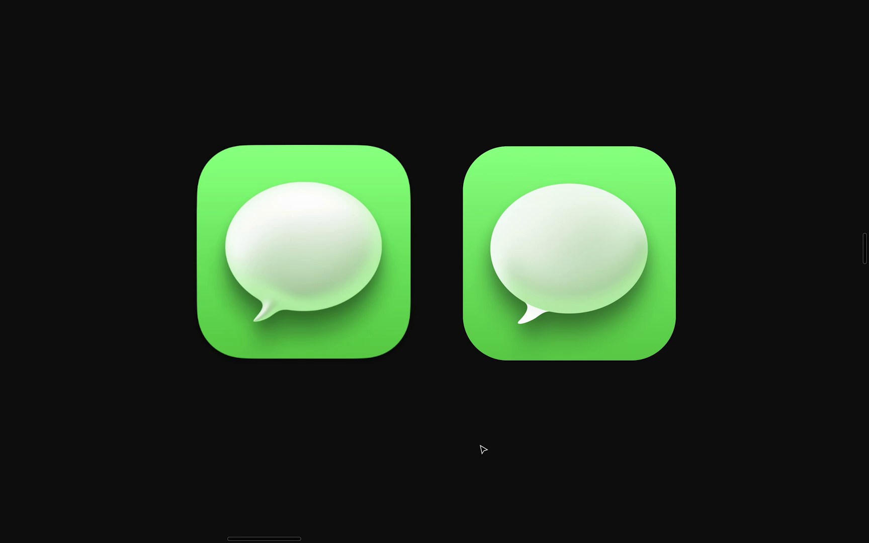
{"action": "scroll", "coordinate": [445, 449], "scroll_direction": "left", "scroll_amount": 3}
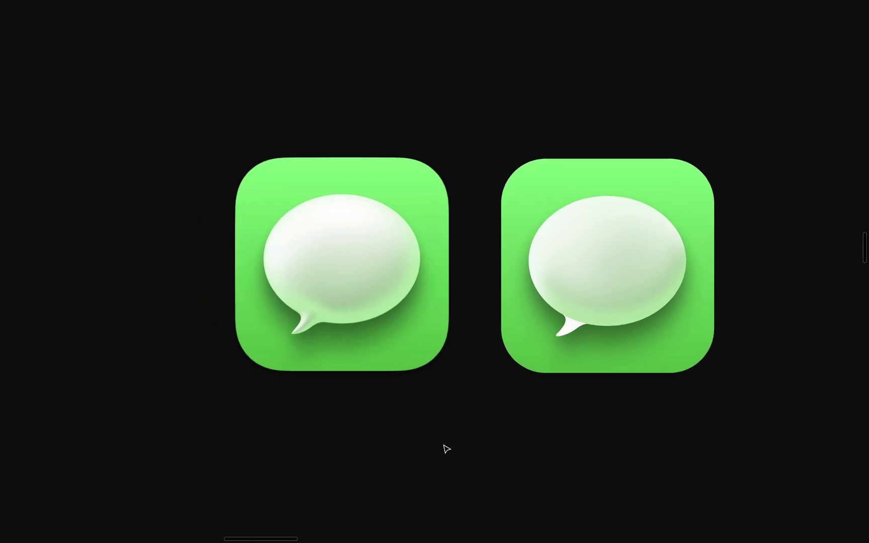
{"action": "scroll", "coordinate": [382, 388], "scroll_direction": "up", "scroll_amount": 5}
{"action": "scroll", "coordinate": [382, 387], "scroll_direction": "up", "scroll_amount": 5}
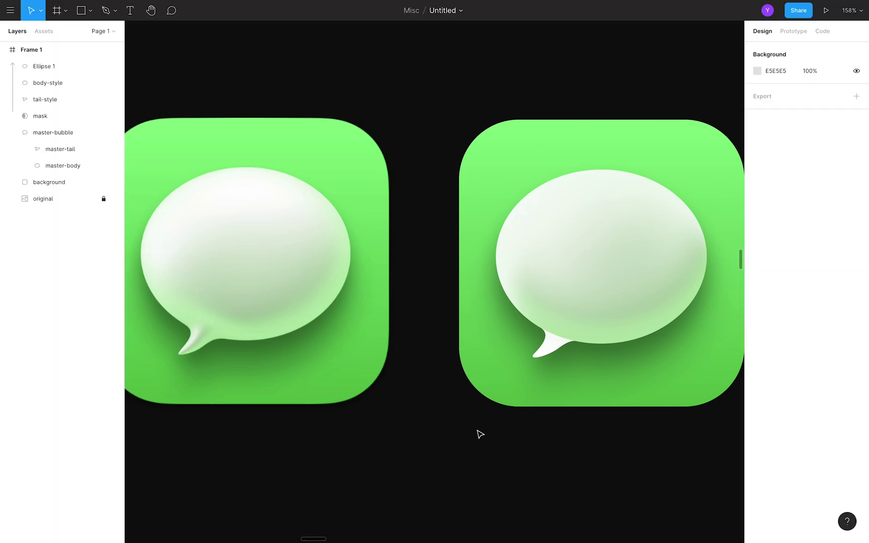
- Change the tail-style fill to a linear gradient and angle its end toward the tip of the tail
{"action": "key", "text": "shift+1"}
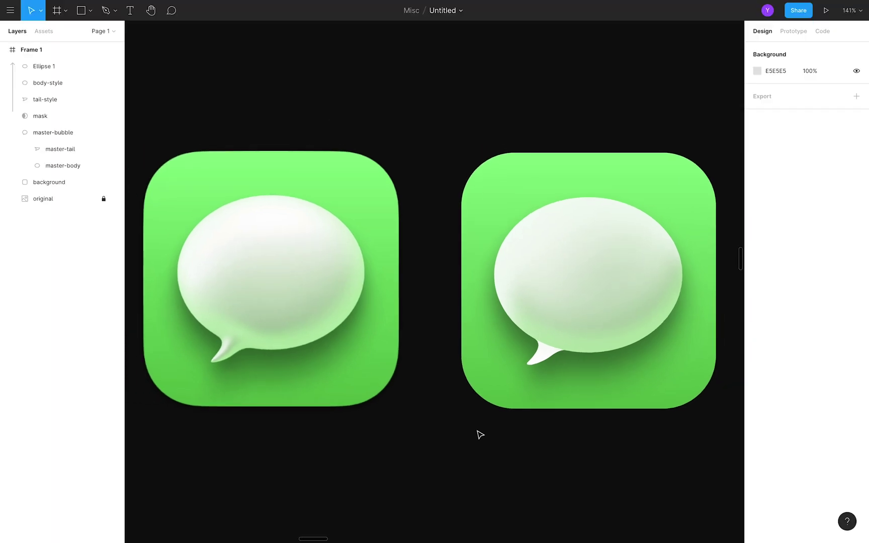
{"action": "left_click", "coordinate": [545, 356]}
{"action": "left_click", "coordinate": [757, 275]}
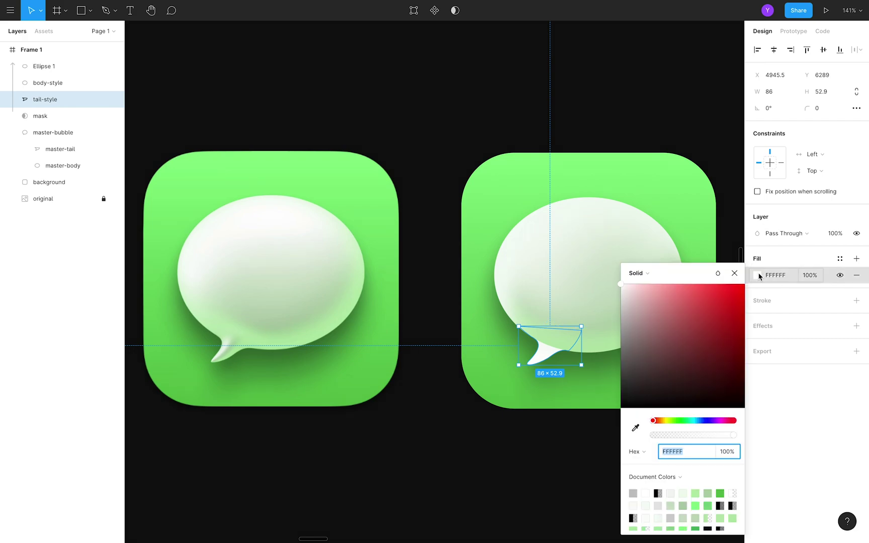
{"action": "left_click", "coordinate": [660, 276]}
{"action": "left_click", "coordinate": [648, 285]}
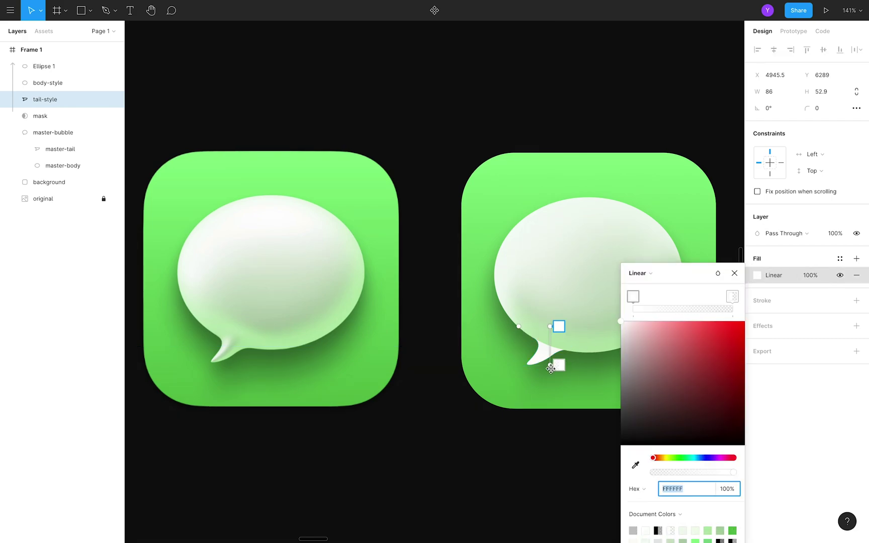
{"action": "left_click_drag", "start_coordinate": [551, 369], "coordinate": [538, 366]}
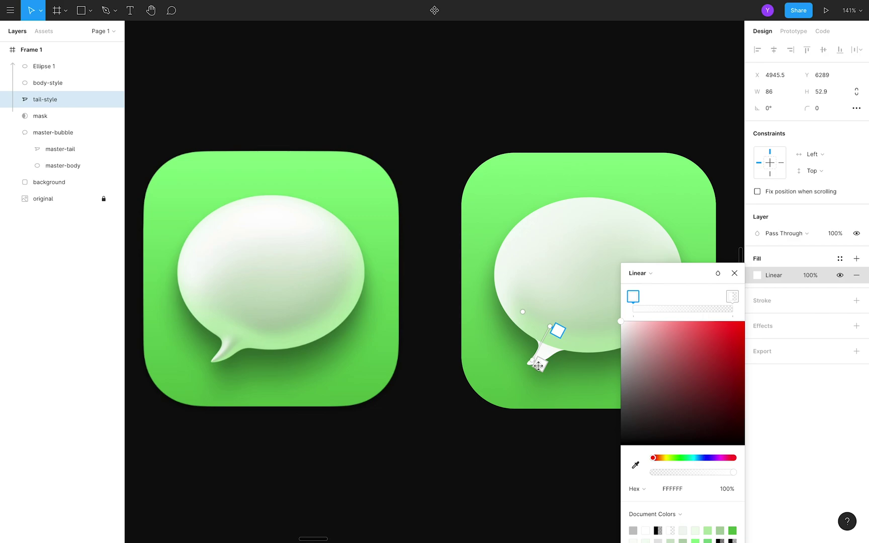
- Sample the tail gradient's end colour from the tip of the original icon's tail
{"action": "left_click", "coordinate": [538, 366]}
{"action": "key", "text": "i"}
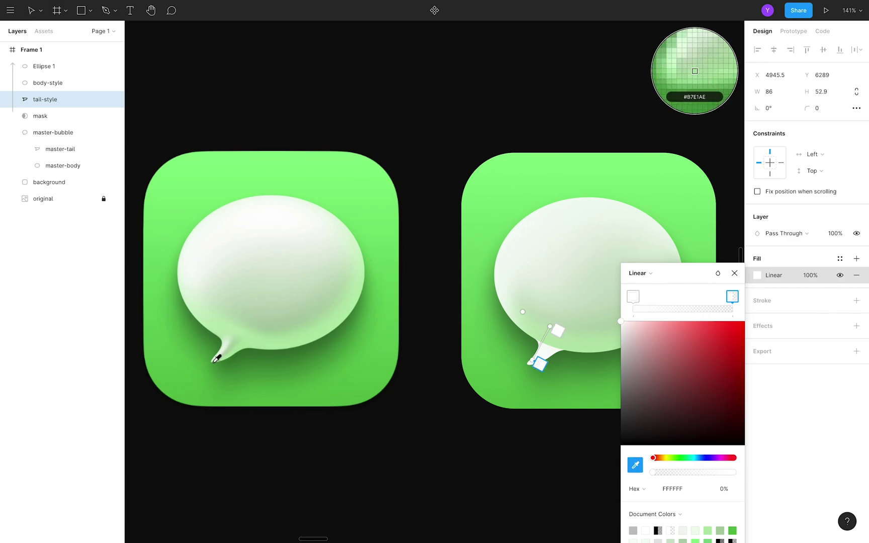
{"action": "left_click", "coordinate": [213, 361]}
- Set the tail gradient's start colour to the pale green B8E5AD and shorten the gradient across the middle of the tail
{"action": "left_click", "coordinate": [556, 332]}
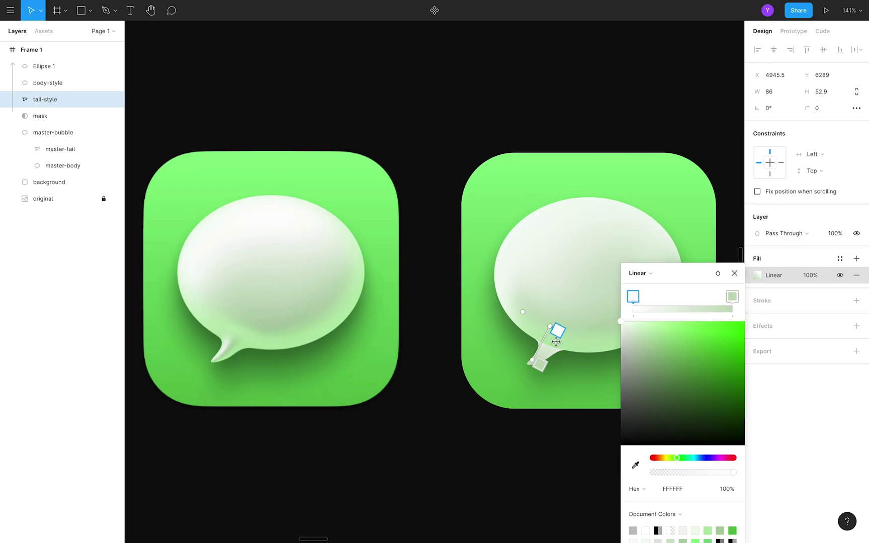
{"action": "scroll", "coordinate": [557, 354], "scroll_direction": "up", "scroll_amount": 5}
{"action": "left_click_drag", "start_coordinate": [530, 230], "coordinate": [531, 316]}
{"action": "left_click_drag", "start_coordinate": [446, 386], "coordinate": [496, 373]}
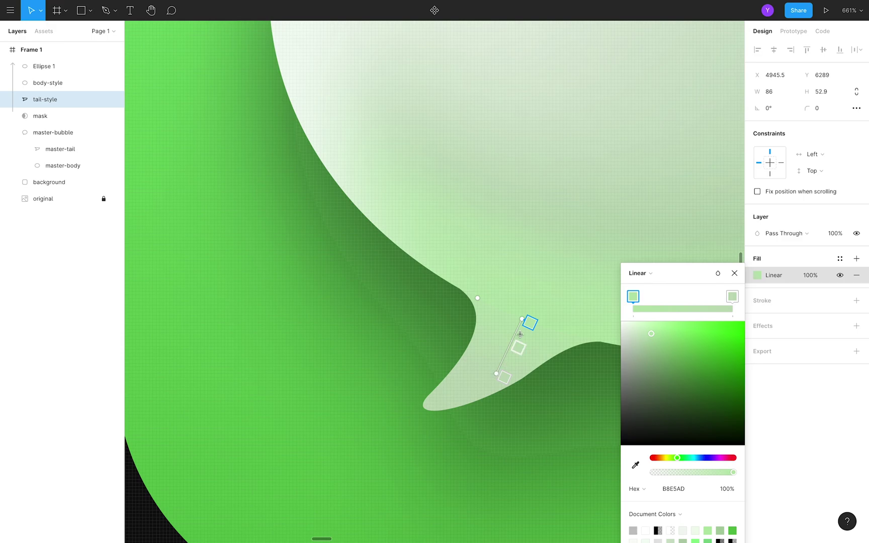
{"action": "left_click_drag", "start_coordinate": [531, 317], "coordinate": [518, 318]}
{"action": "left_click_drag", "start_coordinate": [496, 373], "coordinate": [516, 316]}
{"action": "key", "text": "i"}
{"action": "left_click", "coordinate": [537, 324]}
- Fill the traced tail highlight, Vector 1, with white and place it over the recreated bubble's tail
{"action": "scroll", "coordinate": [435, 436], "scroll_direction": "down", "scroll_amount": 10}
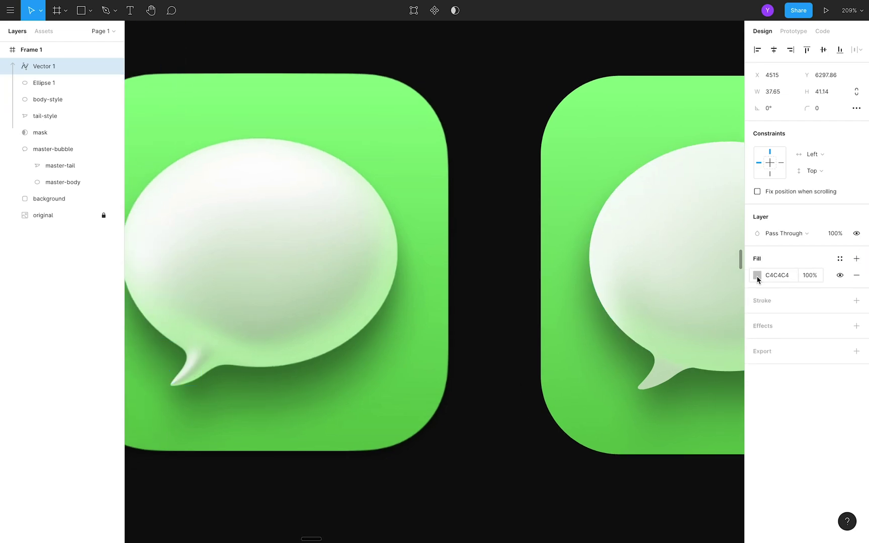
{"action": "left_click", "coordinate": [756, 276]}
{"action": "left_click_drag", "start_coordinate": [638, 302], "coordinate": [551, 219]}
{"action": "left_click", "coordinate": [135, 163]}
{"action": "mouse_move", "coordinate": [186, 368]}
{"action": "left_mouse_down"}
{"action": "mouse_move", "coordinate": [472, 360]}
{"action": "mouse_move", "coordinate": [671, 371]}
{"action": "mouse_move", "coordinate": [646, 382]}
{"action": "left_mouse_up"}
{"action": "key", "text": "Escape"}
{"action": "scroll", "coordinate": [662, 371], "scroll_direction": "down", "scroll_amount": 1}
{"action": "key", "text": "Left"}
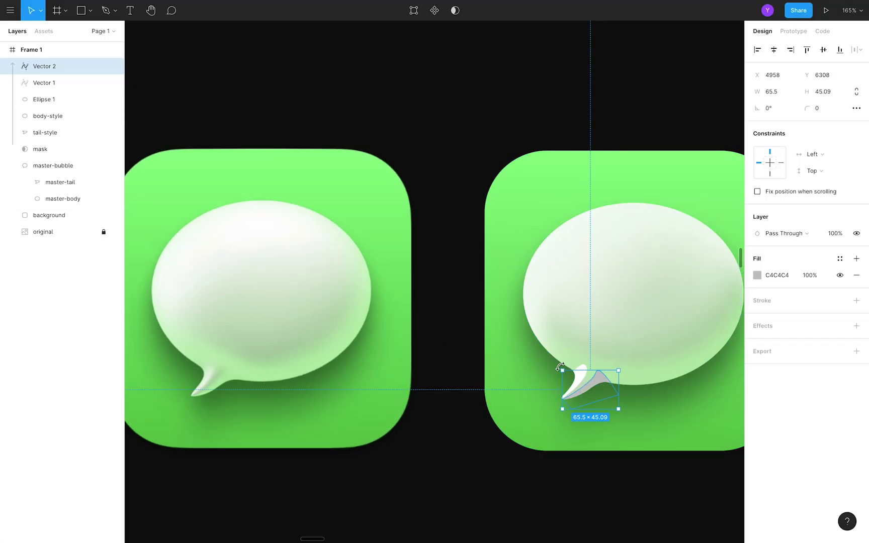
- Fill the second tail shape, Vector 2, with AFE4A4 sampled from the original bubble's lower edge and compare both icons
{"action": "key", "text": "i"}
{"action": "left_click", "coordinate": [297, 371]}
{"action": "left_click", "coordinate": [448, 456]}
{"action": "key", "text": "ctrl+backslash"}
{"action": "scroll", "coordinate": [469, 466], "scroll_direction": "up", "scroll_amount": 5}
{"action": "scroll", "coordinate": [469, 466], "scroll_direction": "down", "scroll_amount": 5}
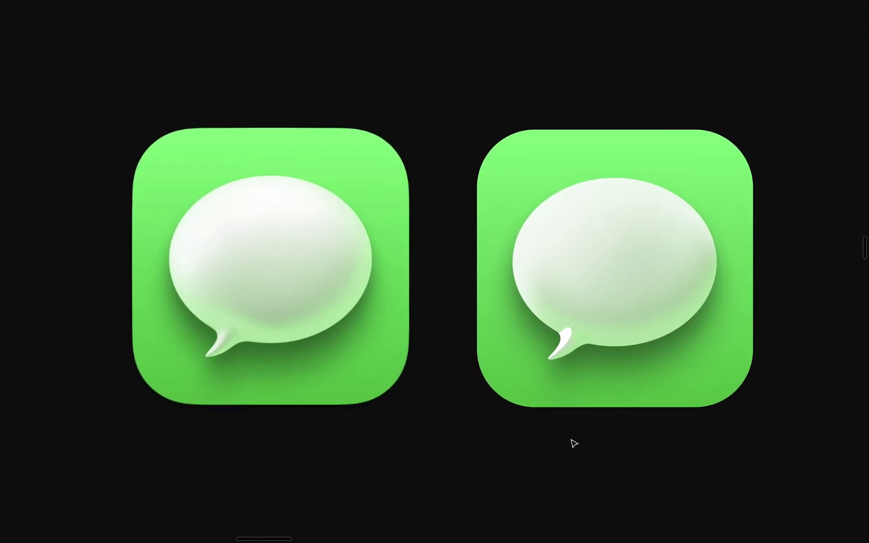
{"action": "scroll", "coordinate": [571, 440], "scroll_direction": "up", "scroll_amount": 1}
{"action": "scroll", "coordinate": [571, 440], "scroll_direction": "left", "scroll_amount": 1}
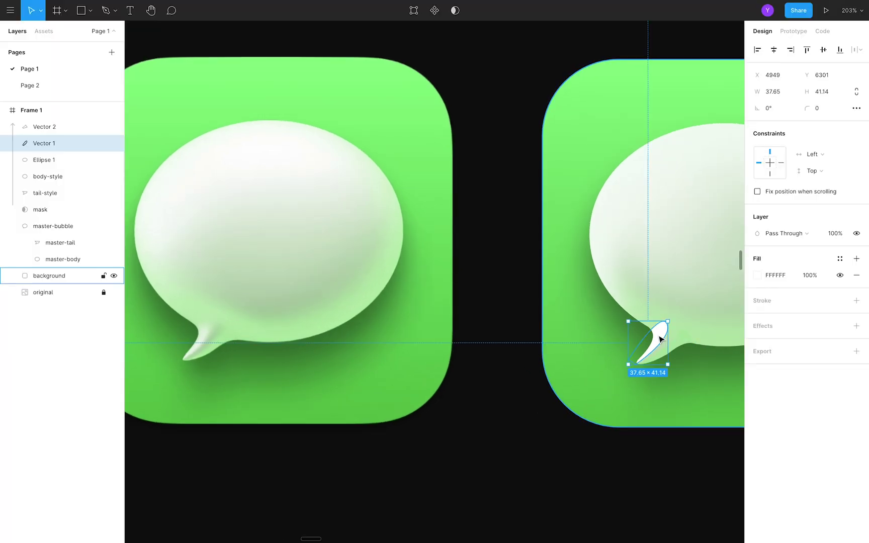
- Change the white highlight shape's fill to a linear gradient running along its length down to the tail's tip
{"action": "left_click", "coordinate": [757, 275]}
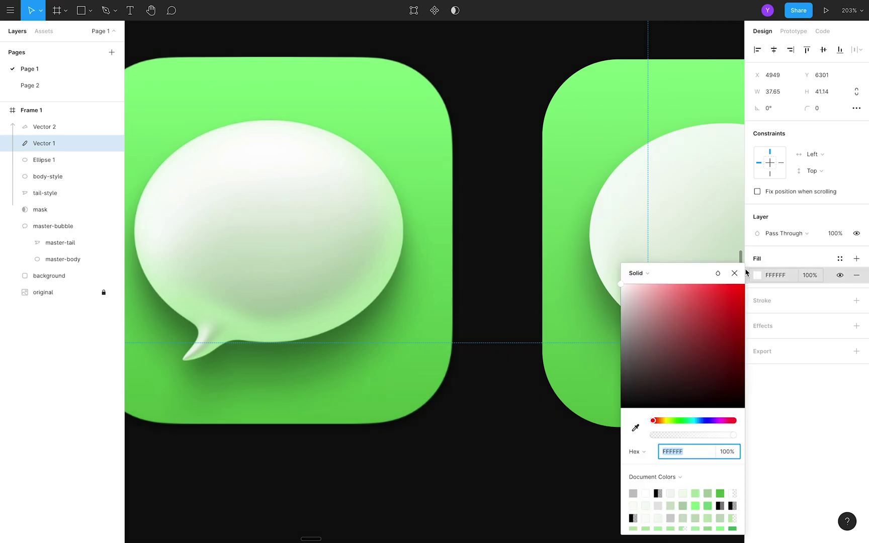
{"action": "left_click", "coordinate": [636, 273]}
{"action": "left_click", "coordinate": [654, 285]}
{"action": "scroll", "coordinate": [540, 407], "scroll_direction": "right", "scroll_amount": 3}
{"action": "scroll", "coordinate": [540, 407], "scroll_direction": "down", "scroll_amount": 2}
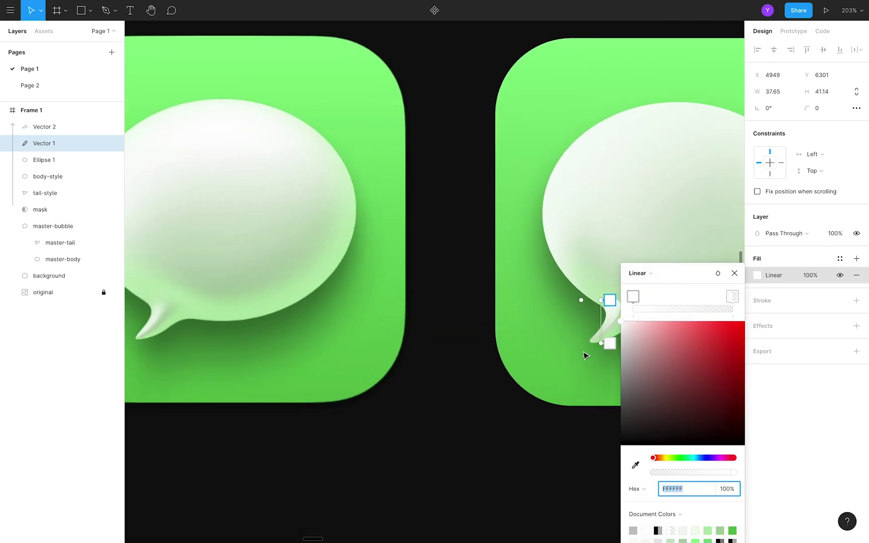
{"action": "scroll", "coordinate": [583, 356], "scroll_direction": "up", "scroll_amount": 5}
{"action": "left_click_drag", "start_coordinate": [514, 266], "coordinate": [541, 274]}
{"action": "key", "text": "super+z"}
{"action": "left_click_drag", "start_coordinate": [507, 363], "coordinate": [488, 356]}
- Set the highlight gradient's tip stop to 100% opacity and its upper stop to 0%
{"action": "left_click", "coordinate": [494, 360]}
{"action": "left_click", "coordinate": [726, 489]}
{"action": "type", "text": "100"}
{"action": "key", "text": "Return"}
{"action": "left_click", "coordinate": [632, 296]}
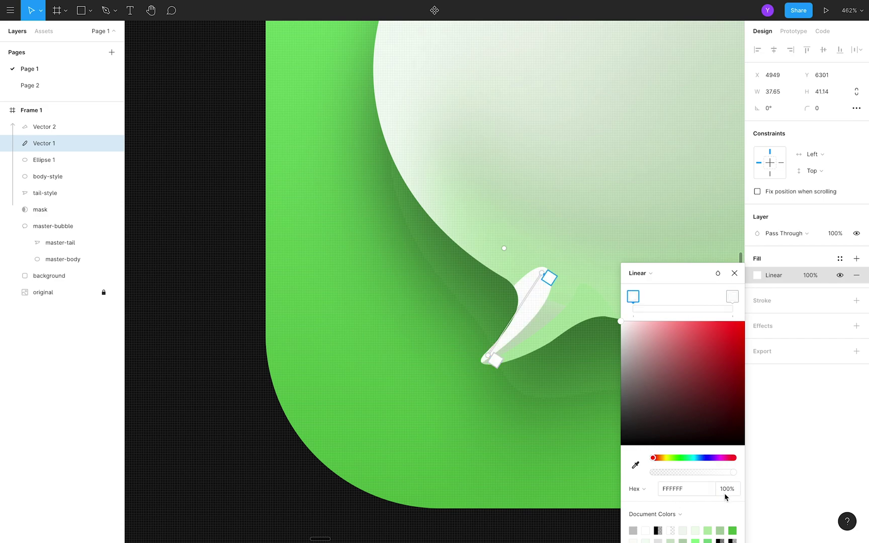
{"action": "left_click", "coordinate": [726, 491]}
{"action": "type", "text": "0"}
{"action": "key", "text": "Return"}
- Move both ends of the highlight gradient close together near the middle of the tail
{"action": "left_click_drag", "start_coordinate": [488, 355], "coordinate": [529, 309]}
{"action": "left_click_drag", "start_coordinate": [542, 273], "coordinate": [528, 313]}
{"action": "scroll", "coordinate": [528, 313], "scroll_direction": "down", "scroll_amount": 5}
{"action": "left_click", "coordinate": [405, 448]}
{"action": "scroll", "coordinate": [405, 447], "scroll_direction": "left", "scroll_amount": 3}
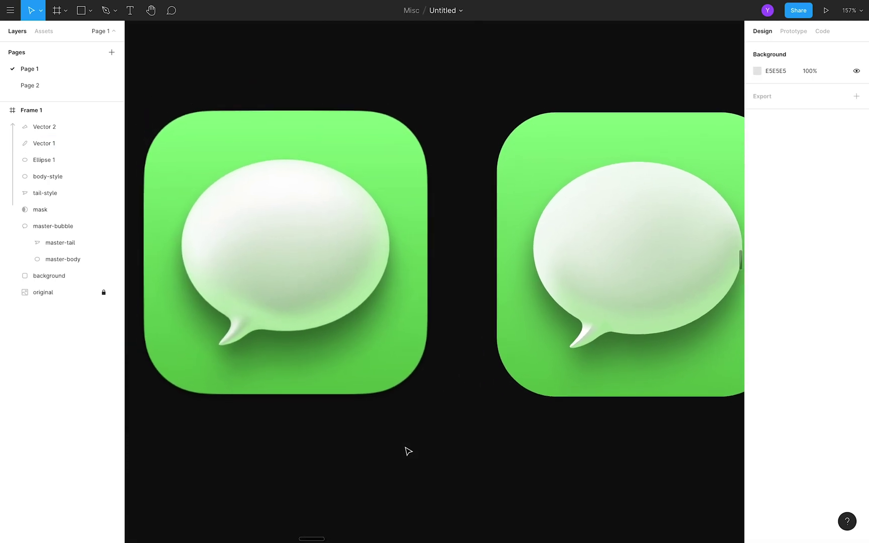
- Add a layer blur effect of 2 to the white tail highlight, Vector 1
{"action": "left_click", "coordinate": [596, 344]}
{"action": "left_click", "coordinate": [856, 326]}
{"action": "left_click", "coordinate": [810, 343]}
{"action": "left_click", "coordinate": [808, 354]}
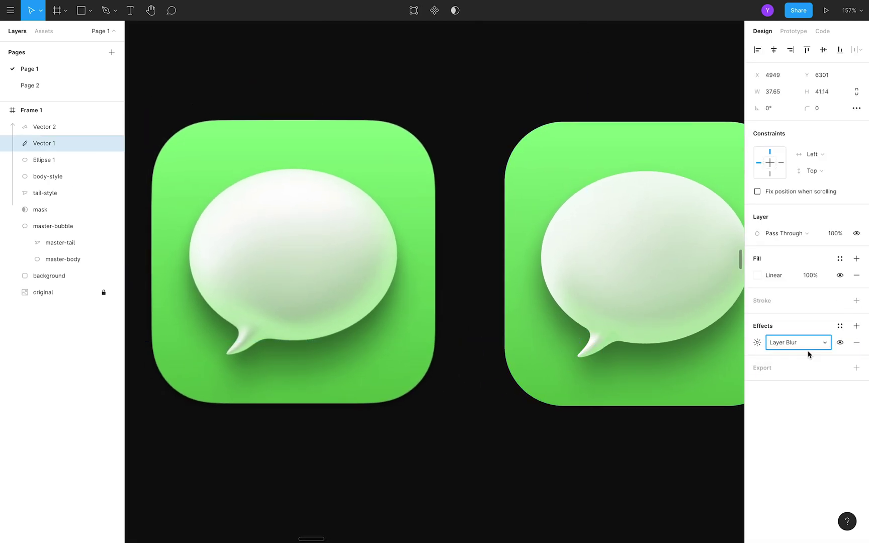
{"action": "left_click", "coordinate": [757, 342]}
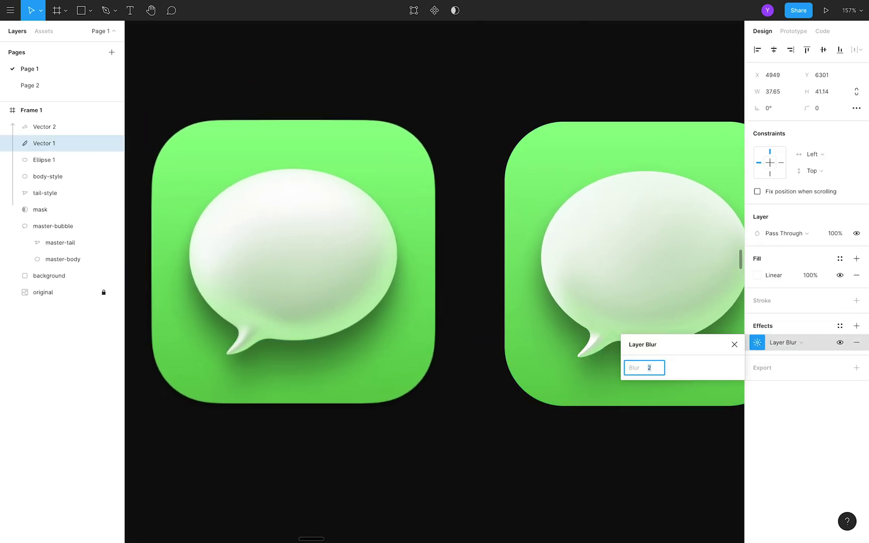
{"action": "left_click", "coordinate": [508, 449]}
- Add a layer blur effect to the green tail shape, Vector 2, and reduce its amount below the default
{"action": "scroll", "coordinate": [507, 449], "scroll_direction": "up", "scroll_amount": 3}
{"action": "scroll", "coordinate": [507, 449], "scroll_direction": "left", "scroll_amount": 2}
{"action": "left_click", "coordinate": [699, 308]}
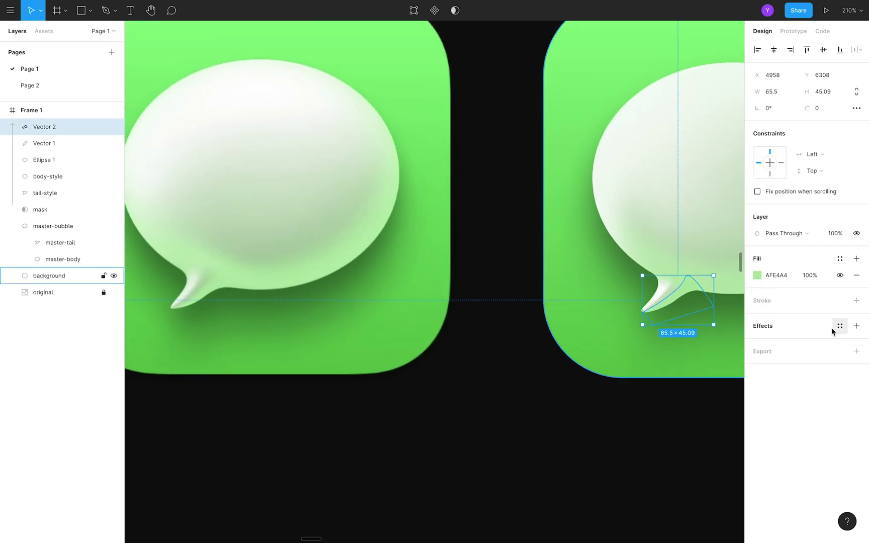
{"action": "left_click", "coordinate": [856, 325]}
{"action": "left_click", "coordinate": [791, 342]}
{"action": "left_click", "coordinate": [800, 353]}
{"action": "scroll", "coordinate": [650, 409], "scroll_direction": "down", "scroll_amount": 4}
{"action": "left_click", "coordinate": [757, 342]}
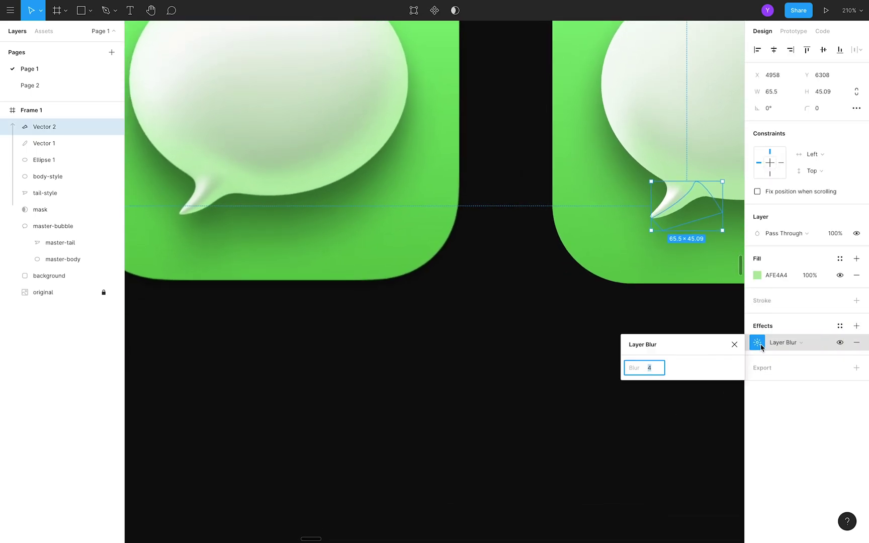
{"action": "key", "text": "Down"}
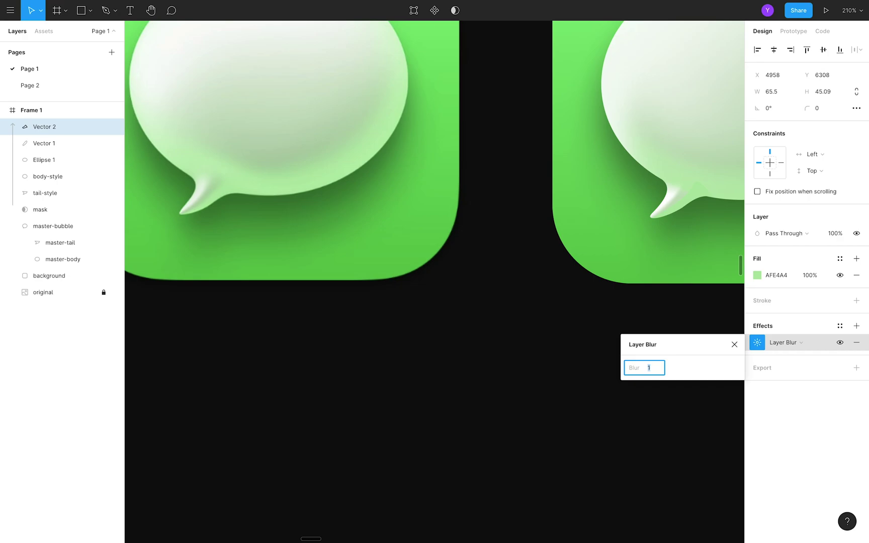
{"action": "key", "text": "Up"}
{"action": "left_click", "coordinate": [507, 401]}
{"action": "scroll", "coordinate": [503, 428], "scroll_direction": "down", "scroll_amount": 3}
{"action": "scroll", "coordinate": [582, 303], "scroll_direction": "up", "scroll_amount": 8}
{"action": "left_click", "coordinate": [570, 294]}
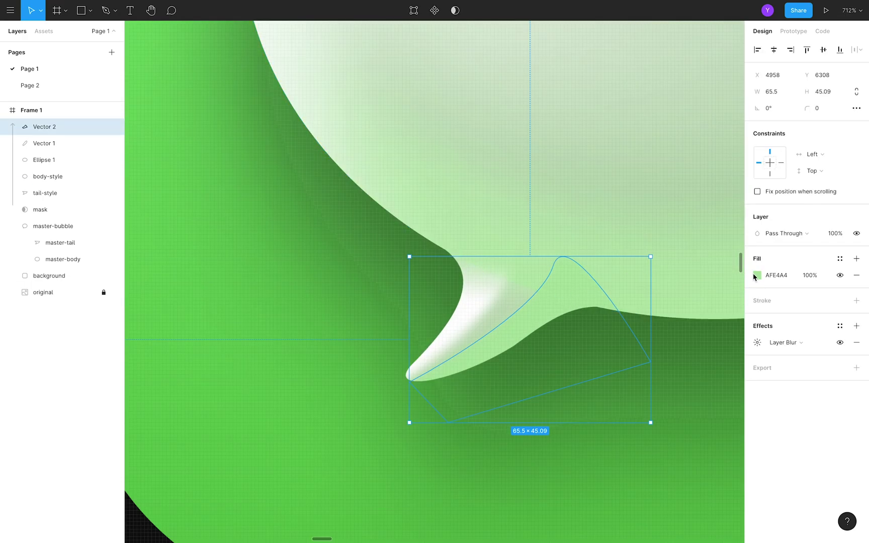
{"action": "left_click", "coordinate": [756, 275]}
{"action": "scroll", "coordinate": [537, 430], "scroll_direction": "down", "scroll_amount": 3}
{"action": "double_click", "coordinate": [511, 481]}
{"action": "key", "text": "Escape"}
{"action": "scroll", "coordinate": [279, 400], "scroll_direction": "down", "scroll_amount": 3}
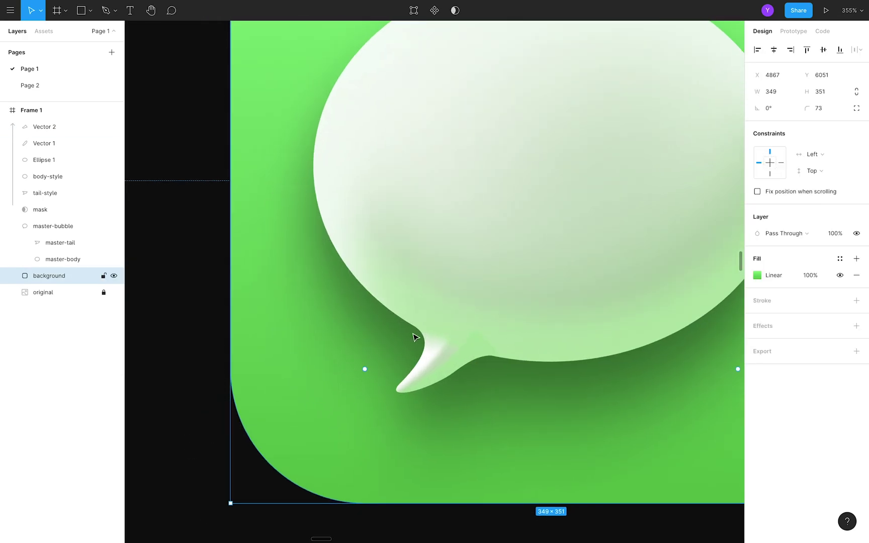
{"action": "scroll", "coordinate": [413, 337], "scroll_direction": "up", "scroll_amount": 4}
{"action": "left_click", "coordinate": [539, 361]}
{"action": "scroll", "coordinate": [540, 360], "scroll_direction": "up", "scroll_amount": 2}
{"action": "key", "text": "i"}
{"action": "left_click", "coordinate": [563, 340]}
{"action": "scroll", "coordinate": [556, 345], "scroll_direction": "down", "scroll_amount": 2}
{"action": "key", "text": "ctrl+z"}
{"action": "key", "text": "ctrl+z"}
{"action": "key", "text": "ctrl+shift+z"}
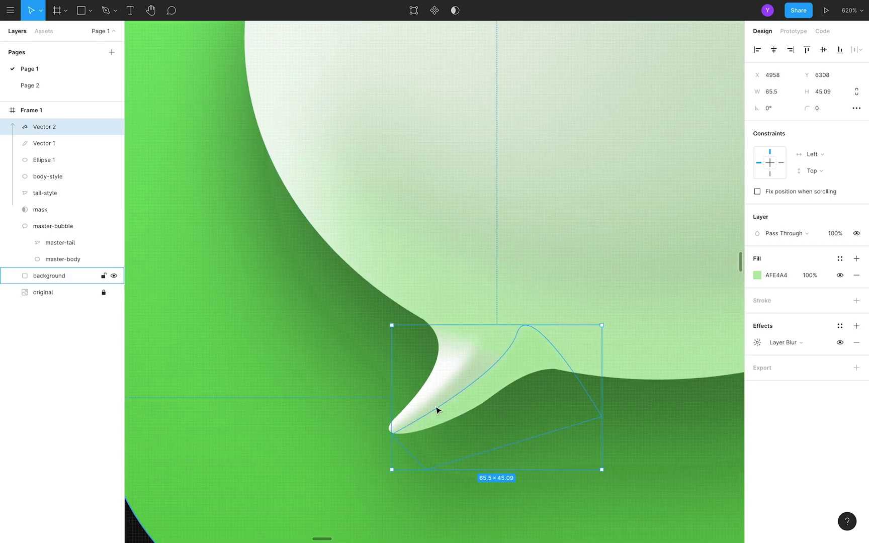
- Change Vector 2's fill to a linear gradient with AFE4A4 as the colour of both stops
{"action": "left_click", "coordinate": [757, 275]}
{"action": "left_click", "coordinate": [634, 273]}
{"action": "left_click", "coordinate": [649, 285]}
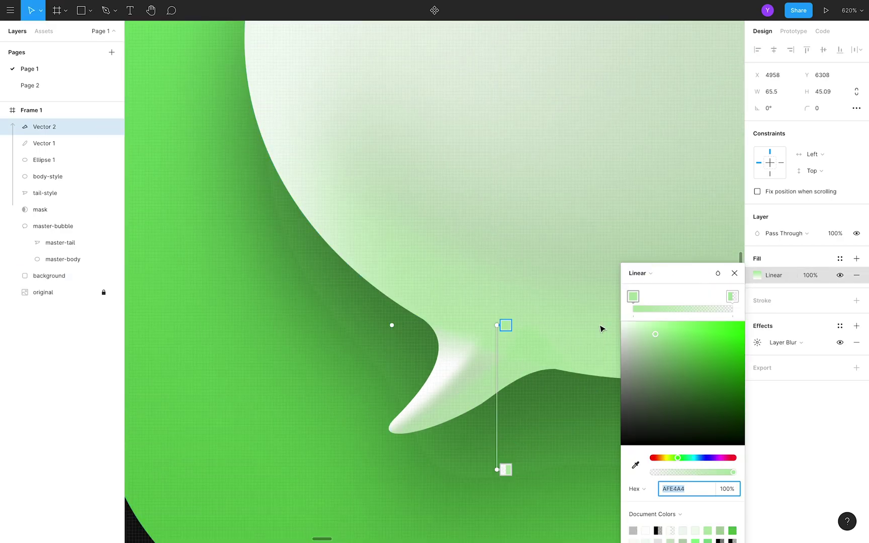
{"action": "left_click", "coordinate": [666, 491]}
{"action": "key", "text": "ctrl+c"}
{"action": "left_click", "coordinate": [731, 296]}
{"action": "left_click", "coordinate": [669, 489]}
{"action": "key", "text": "ctrl+v"}
{"action": "key", "text": "Return"}
- Position Vector 2's gradient to fade from the tail's tip up to where the tail joins the bubble
{"action": "left_click_drag", "start_coordinate": [498, 324], "coordinate": [417, 426]}
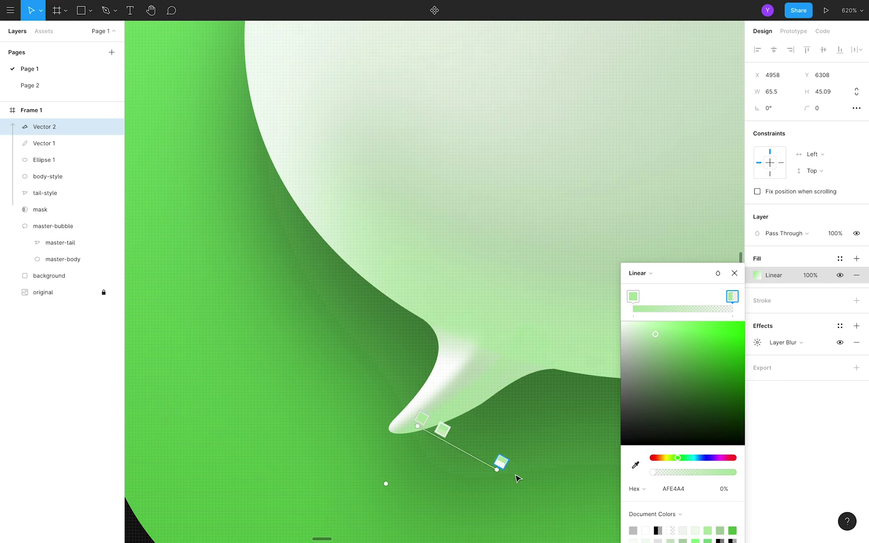
{"action": "left_click_drag", "start_coordinate": [497, 470], "coordinate": [514, 360]}
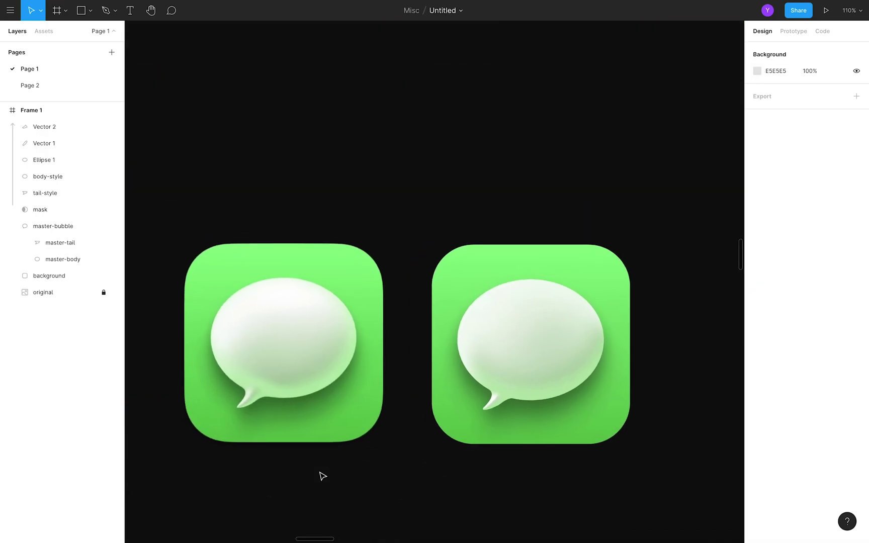
{"action": "scroll", "coordinate": [381, 465], "scroll_direction": "left", "scroll_amount": 3}
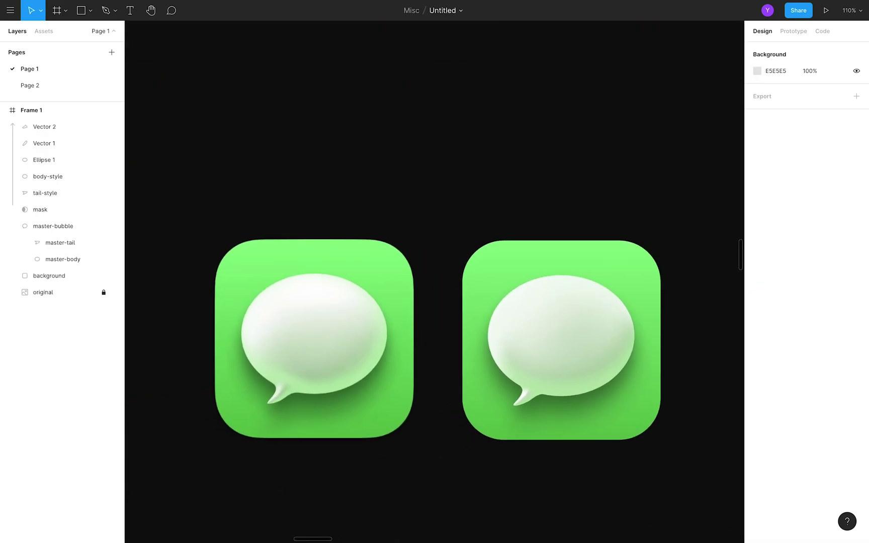
- Recolour the transparent stop of Vector 1's linear gradient with a colour sampled from the original icon's tail
{"action": "scroll", "coordinate": [401, 452], "scroll_direction": "down", "scroll_amount": 3}
{"action": "scroll", "coordinate": [632, 202], "scroll_direction": "up", "scroll_amount": 5}
{"action": "left_click", "coordinate": [647, 329]}
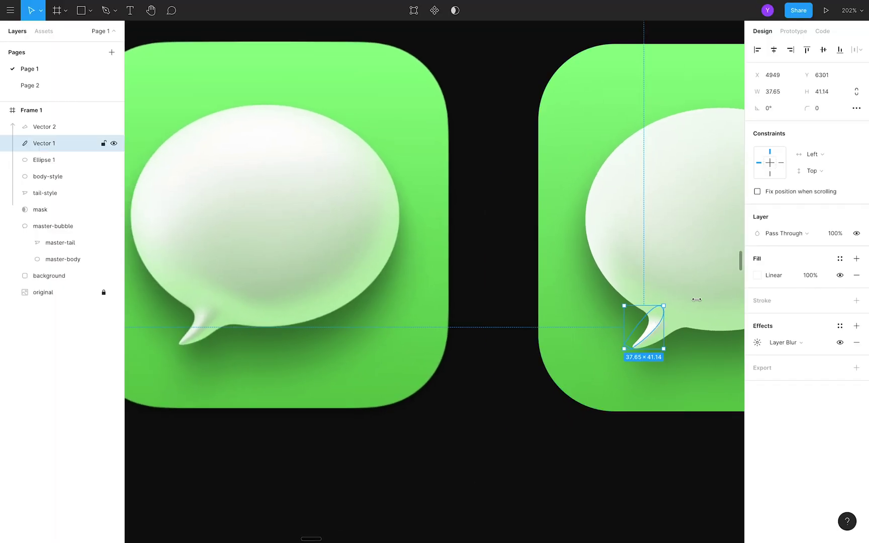
{"action": "left_click", "coordinate": [757, 276]}
{"action": "scroll", "coordinate": [577, 341], "scroll_direction": "right", "scroll_amount": 3}
{"action": "scroll", "coordinate": [577, 341], "scroll_direction": "down", "scroll_amount": 2}
{"action": "scroll", "coordinate": [526, 249], "scroll_direction": "down", "scroll_amount": 5}
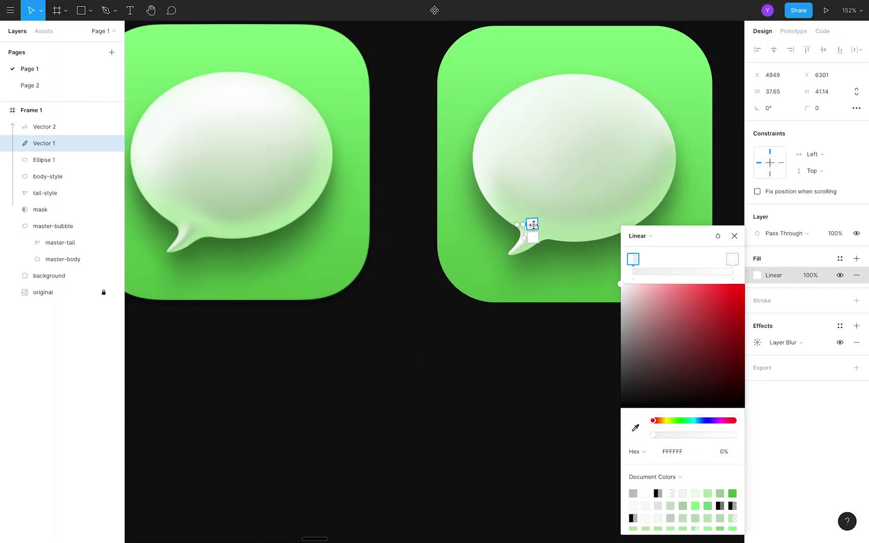
{"action": "key", "text": "i"}
{"action": "left_click", "coordinate": [183, 229]}
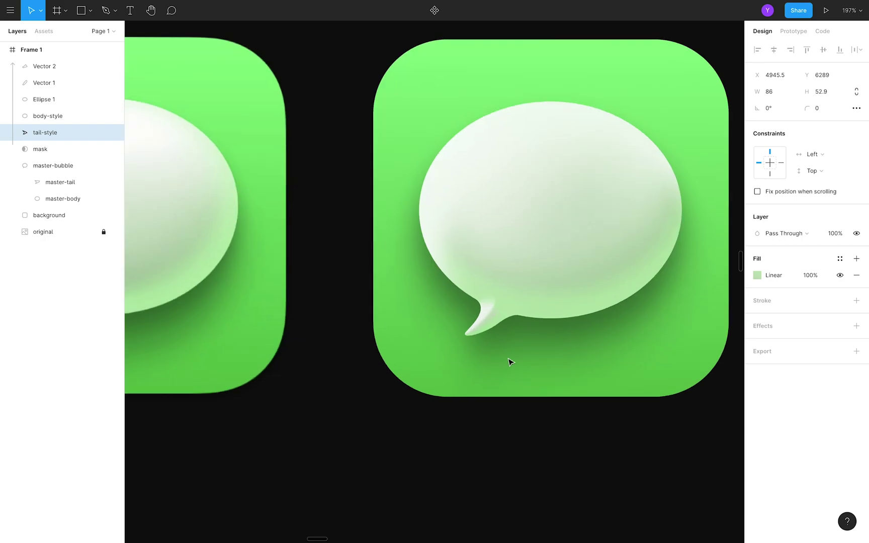
- Recolour the end stop of the tail-style layer's linear gradient with a colour sampled from the original icon's tail
{"action": "scroll", "coordinate": [510, 360], "scroll_direction": "down", "scroll_amount": 3}
{"action": "left_click", "coordinate": [756, 275]}
{"action": "key", "text": "i"}
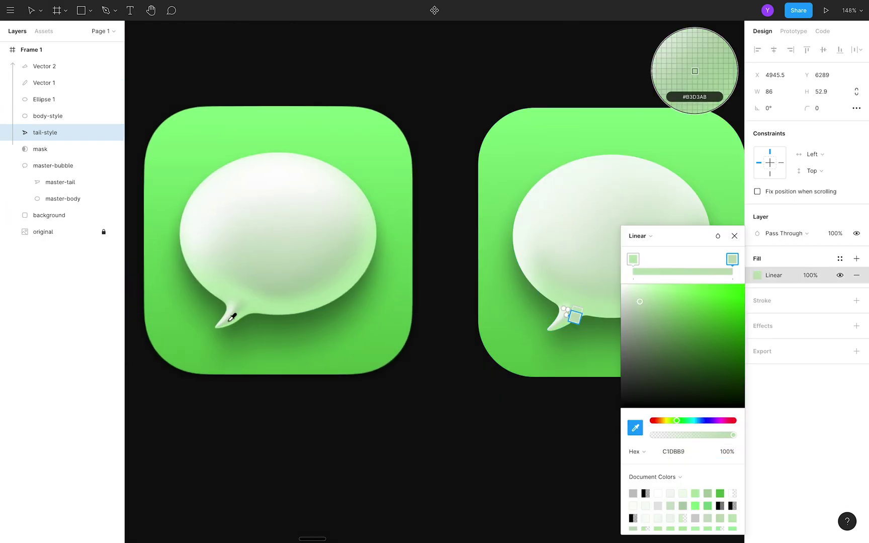
{"action": "left_click", "coordinate": [229, 321]}
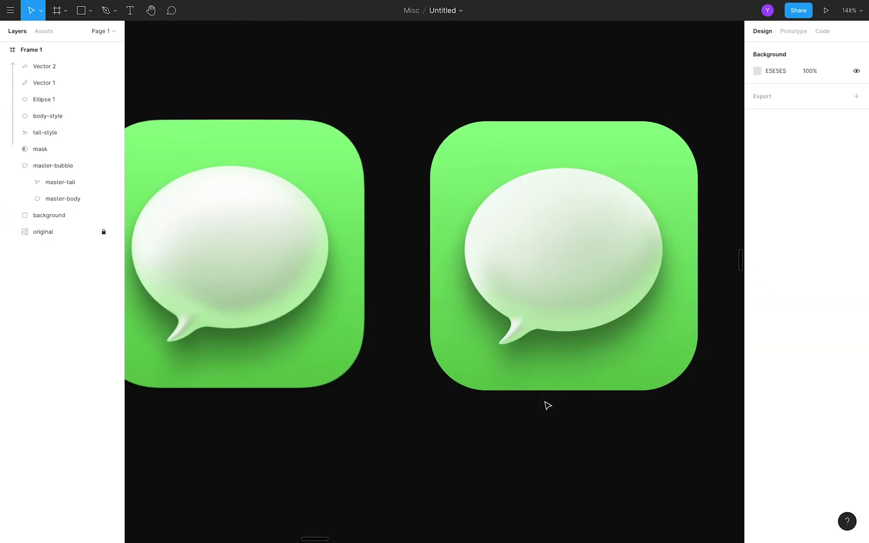
{"action": "key", "text": "shift+0"}
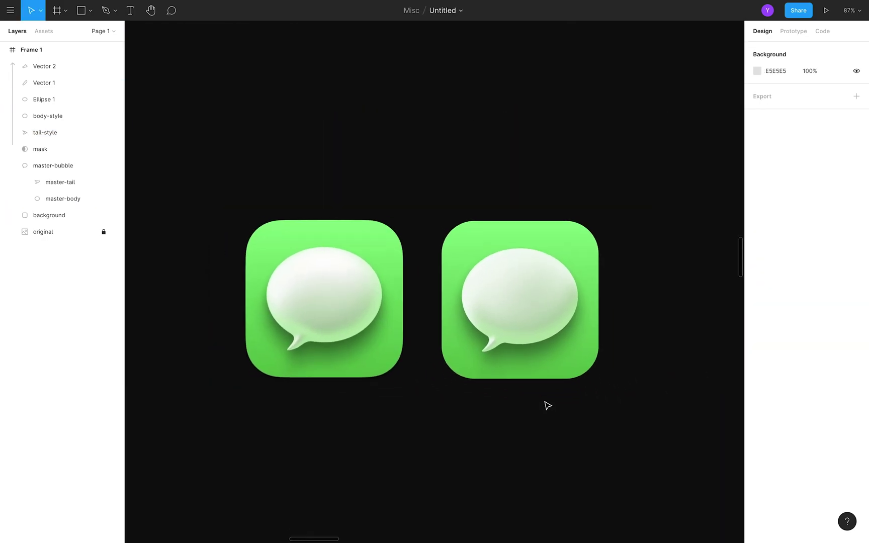
{"action": "key", "text": "ctrl+backslash"}
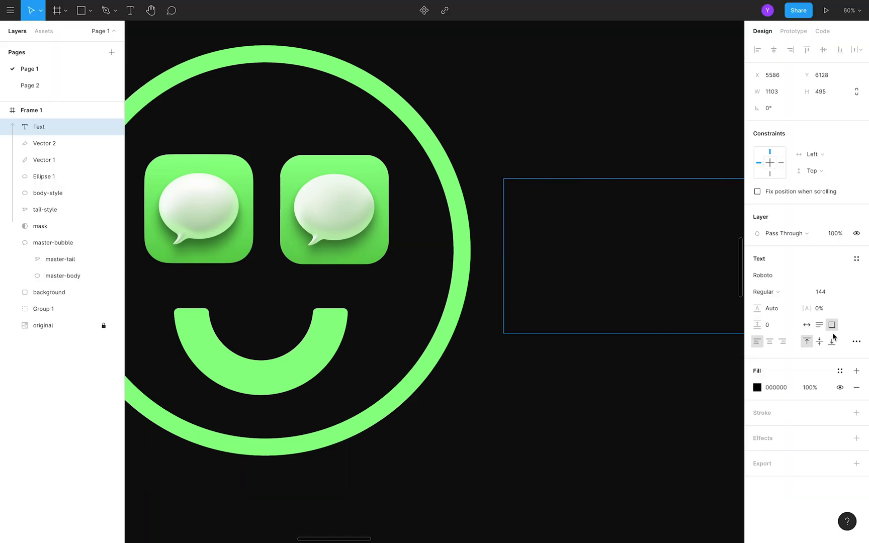
- Set the empty text layer's fill to FFFFFF and reorder the layer between background and Group 1
{"action": "left_click", "coordinate": [757, 387]}
{"action": "left_click_drag", "start_coordinate": [704, 352], "coordinate": [568, 184]}
{"action": "left_click_drag", "start_coordinate": [54, 131], "coordinate": [42, 299]}
- Enter "Thanks for Watching" in the empty text box beside the smiley face
{"action": "left_click", "coordinate": [530, 213]}
{"action": "type", "text": "Thanks for Watching!"}
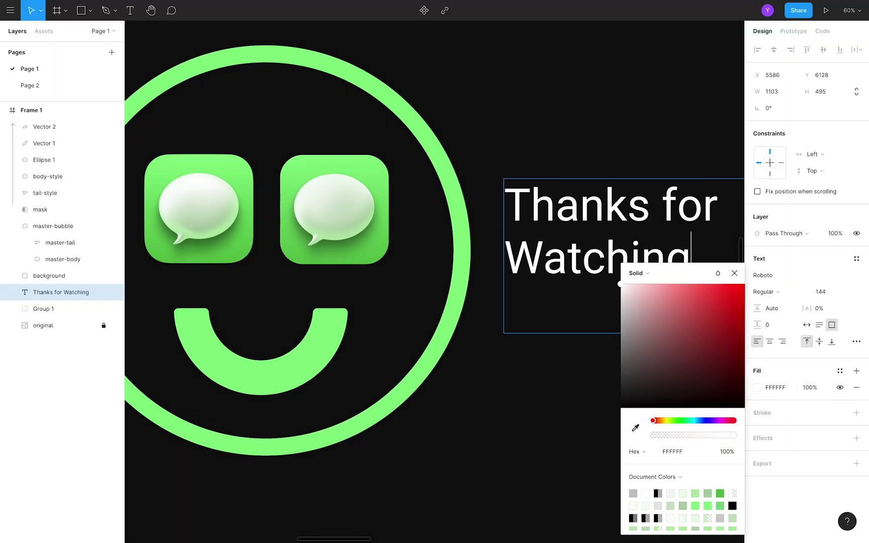